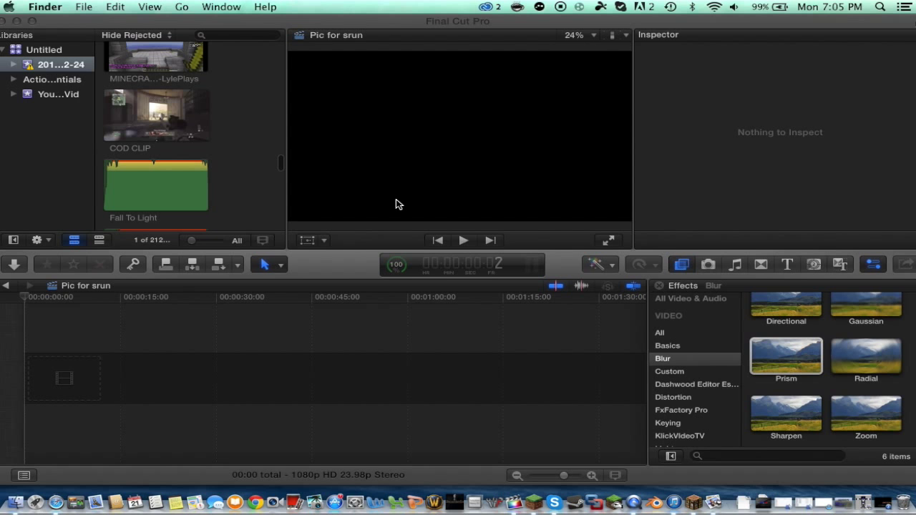
# - Drag backgroun.jpg from Downloads into the Final Cut Pro timeline as a 4-second clip
pyautogui.press('super+n')
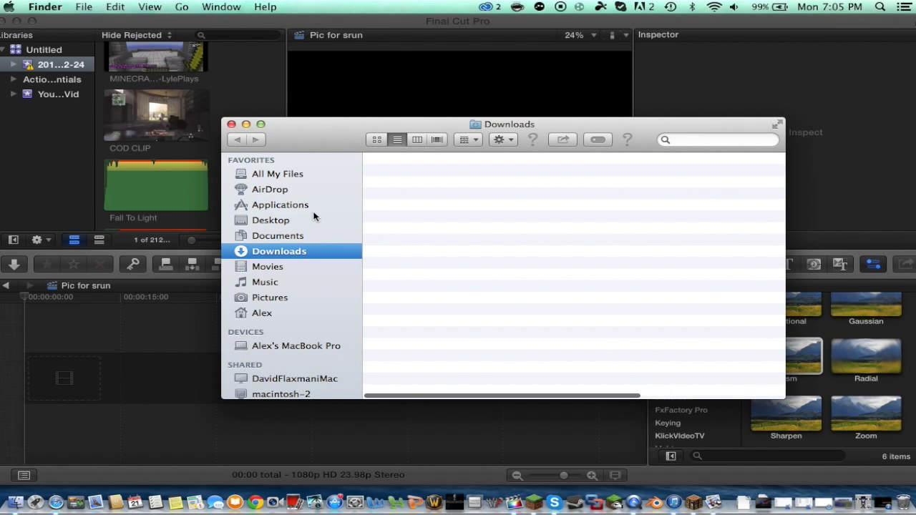
pyautogui.scroll(-3, 474, 242)
pyautogui.scroll(-5, 474, 242)
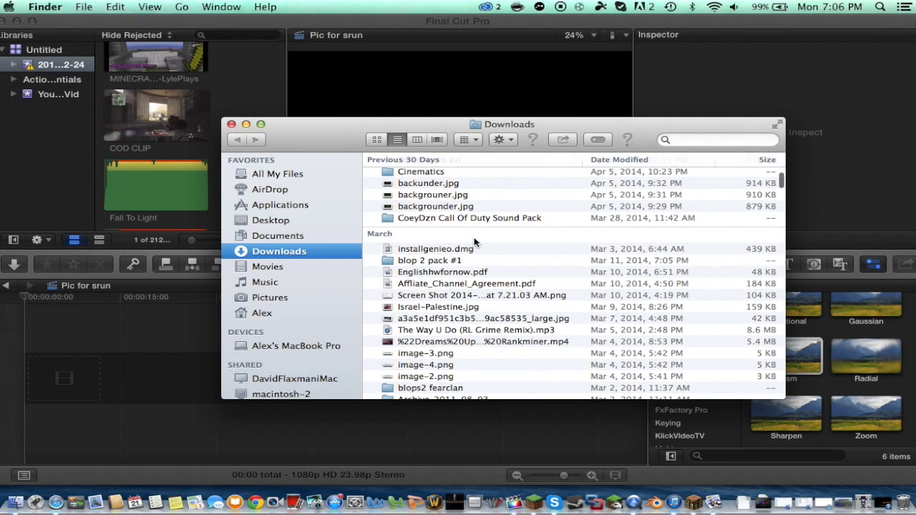
pyautogui.scroll(3, 474, 241)
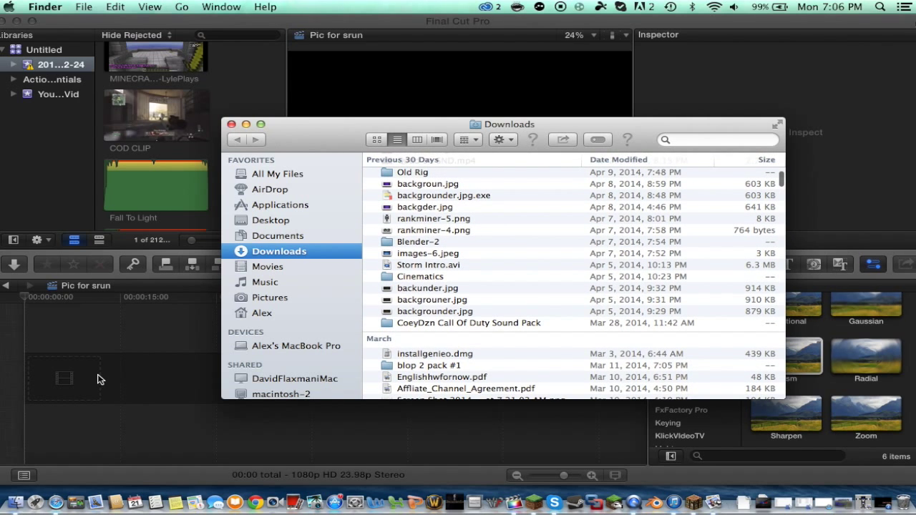
pyautogui.moveTo(98, 380); pyautogui.dragTo(48, 385)
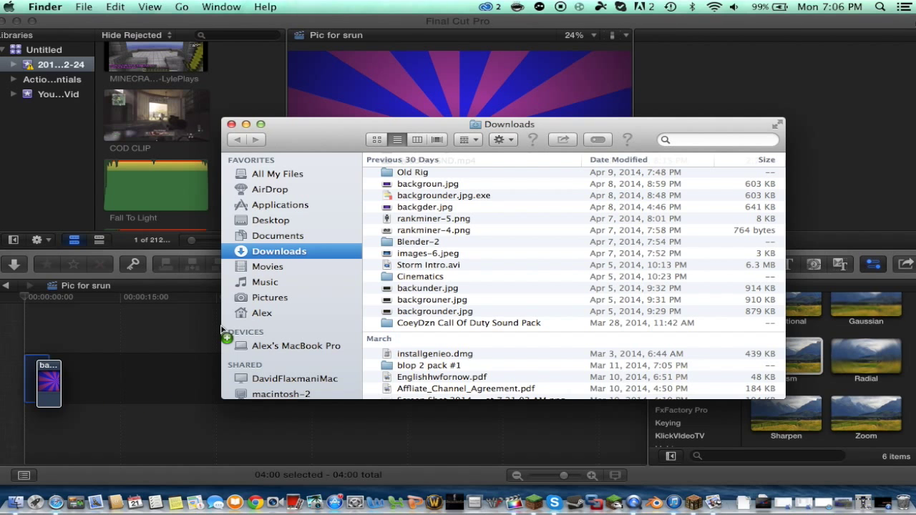
pyautogui.moveTo(222, 331); pyautogui.dragTo(163, 432)
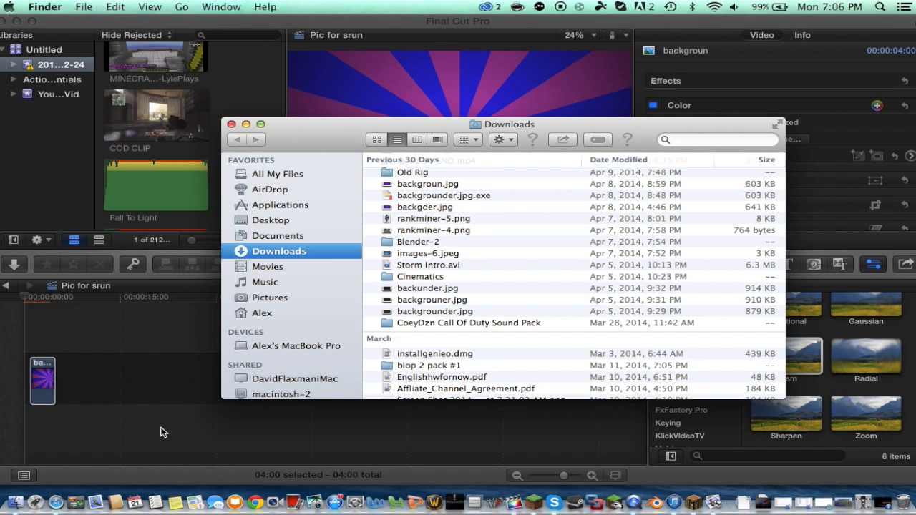
pyautogui.scroll(5, 501, 243)
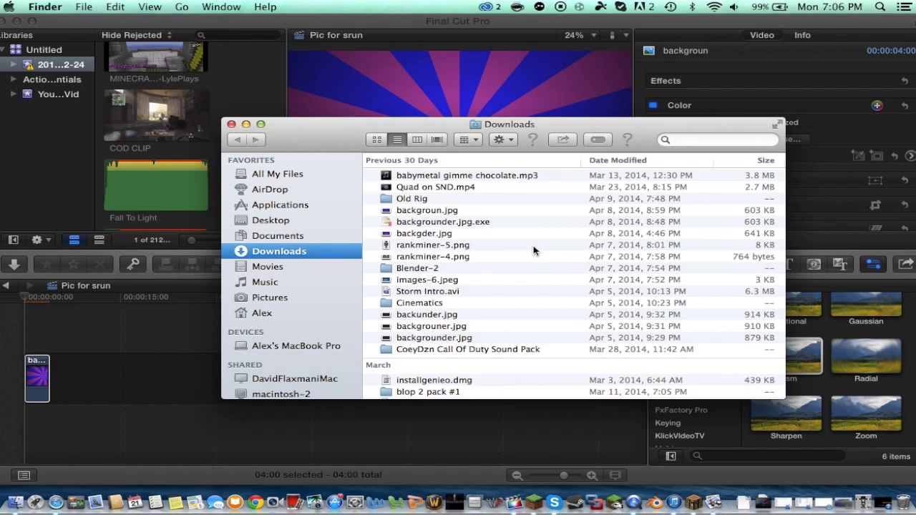
pyautogui.click(625, 73)
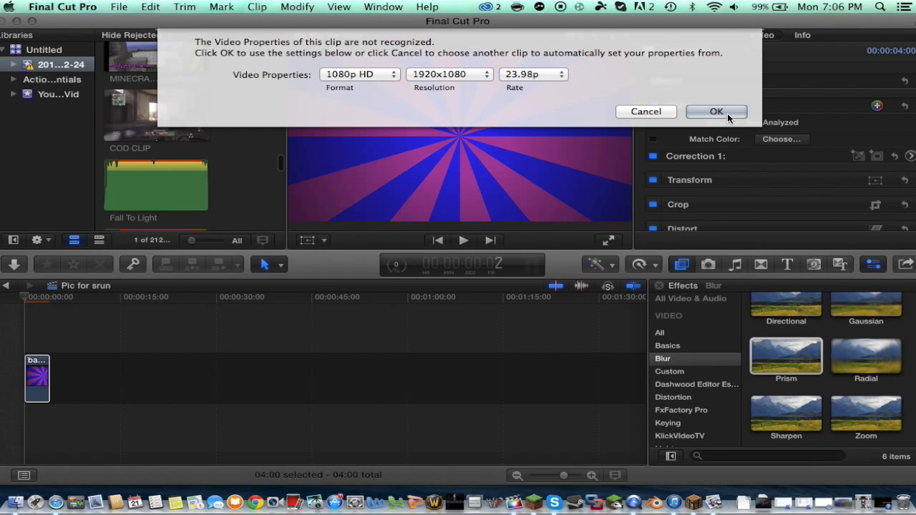
# - Accept the 1080p video properties and add Unknown5.jpg above the background clip
pyautogui.press('Return')
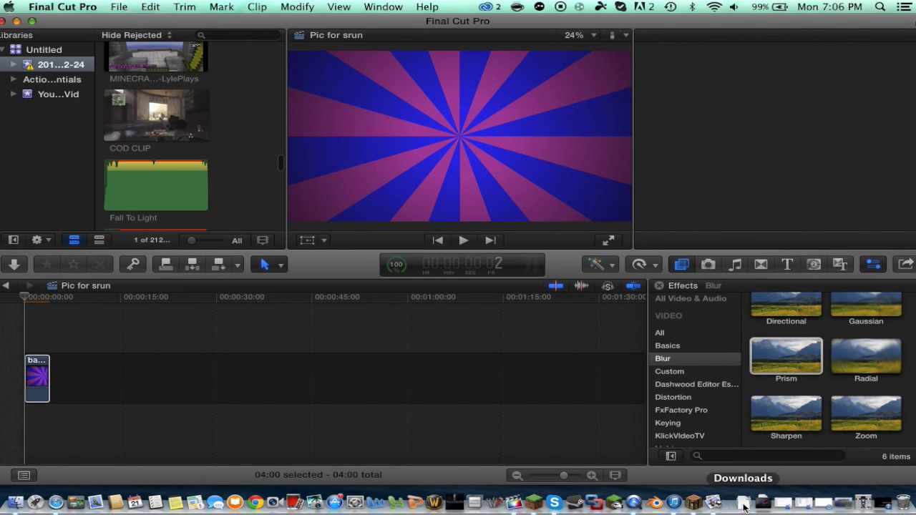
pyautogui.click(745, 502)
pyautogui.click(782, 144)
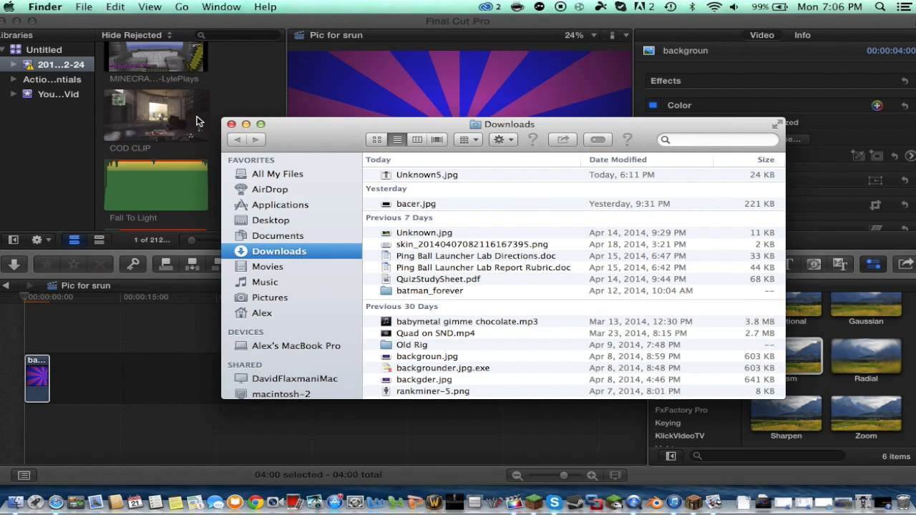
pyautogui.click(230, 124)
pyautogui.click(744, 503)
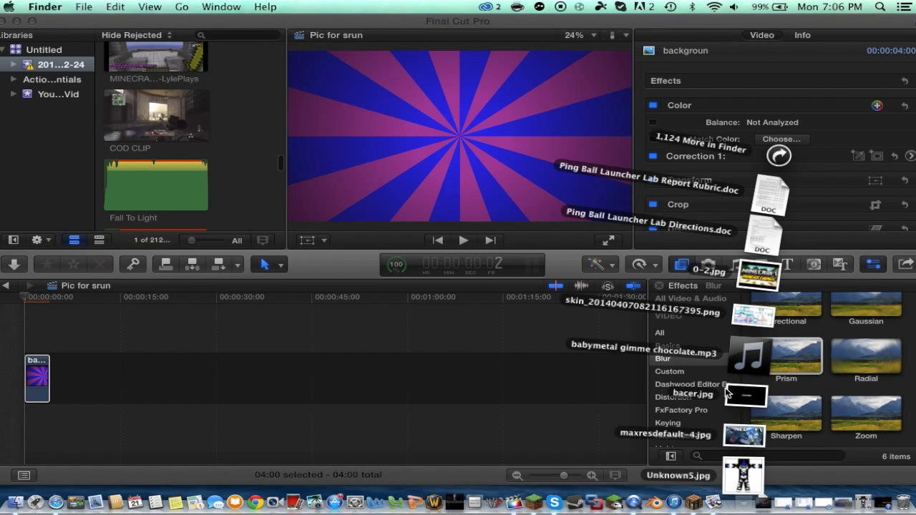
pyautogui.moveTo(731, 465); pyautogui.dragTo(20, 328)
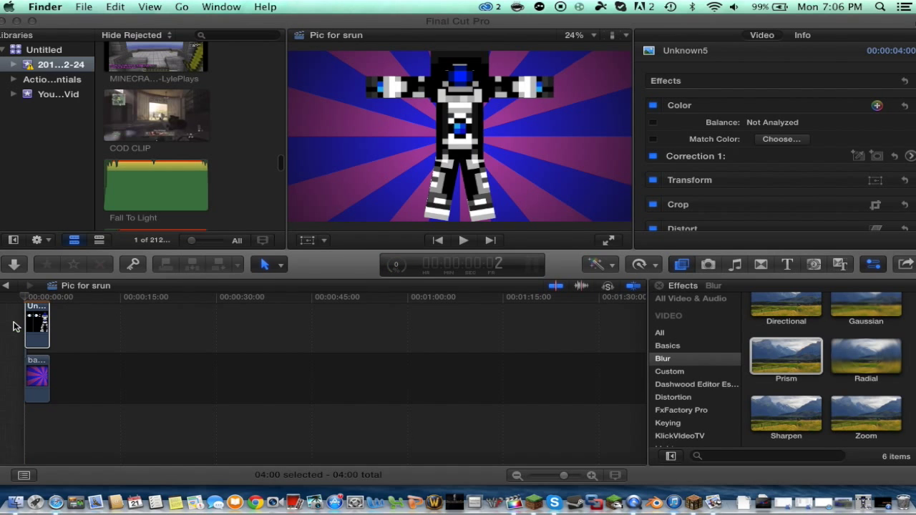
# - Scale the skin image to 40% and centre it just below the middle of the frame
pyautogui.click(39, 327)
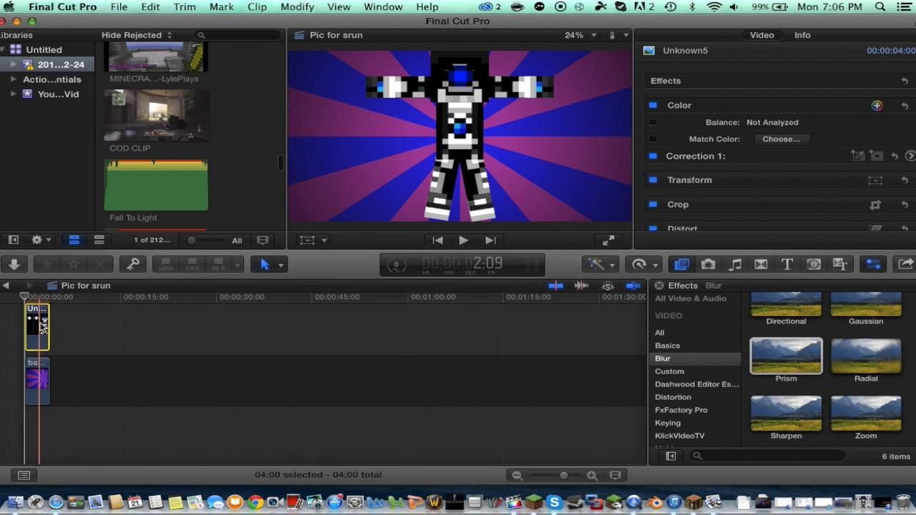
pyautogui.hotkey('shift', 't')
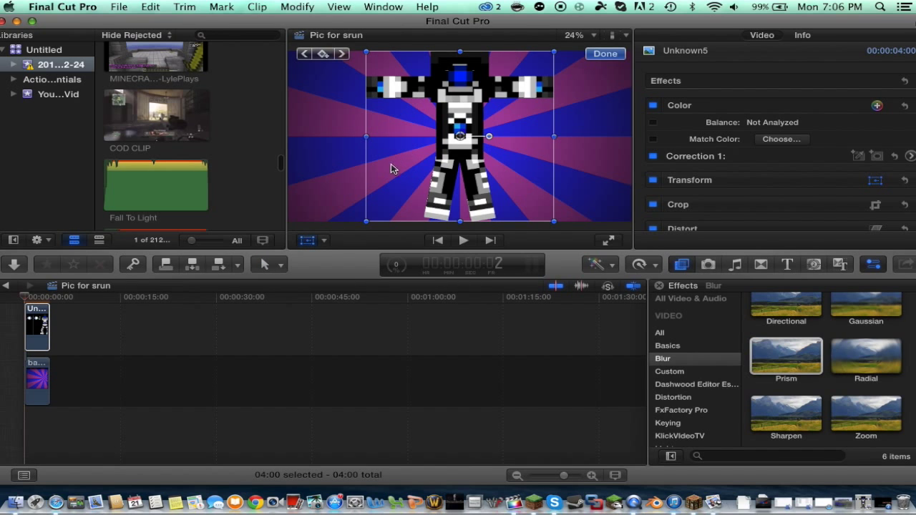
pyautogui.moveTo(367, 222); pyautogui.dragTo(417, 170)
pyautogui.moveTo(469, 145)
pyautogui.mouseDown()
pyautogui.moveTo(461, 150)
pyautogui.moveTo(462, 141)
pyautogui.mouseUp()
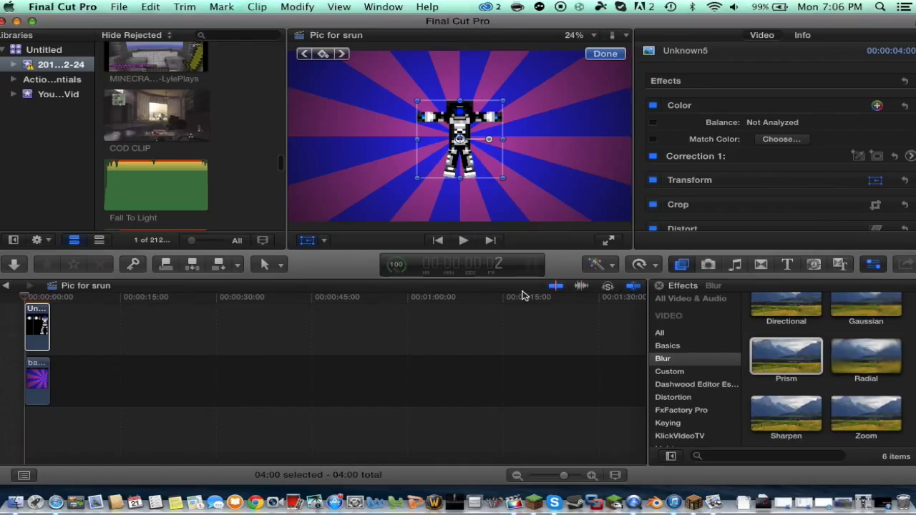
pyautogui.click(31, 378)
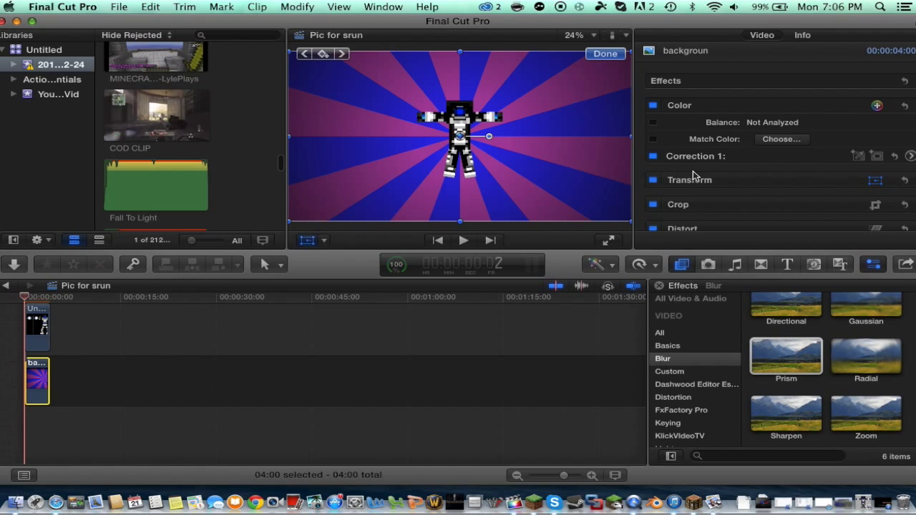
# - Shift the sunburst background's colours toward blue and violet with a Correction 1 colour adjustment
pyautogui.click(304, 243)
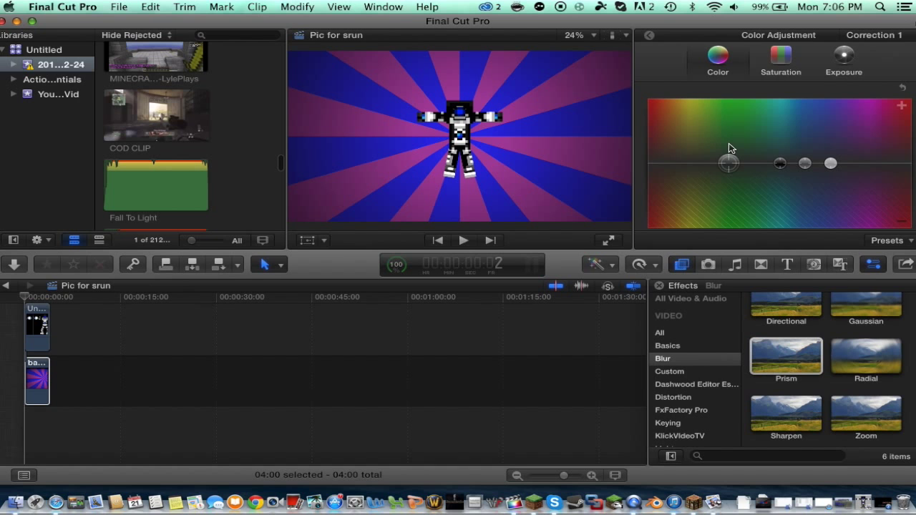
pyautogui.moveTo(729, 163); pyautogui.dragTo(804, 141)
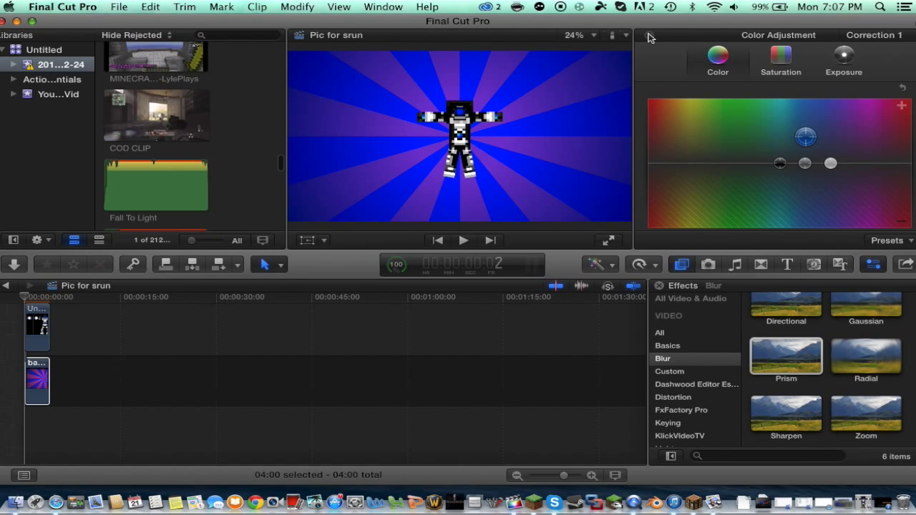
pyautogui.click(787, 265)
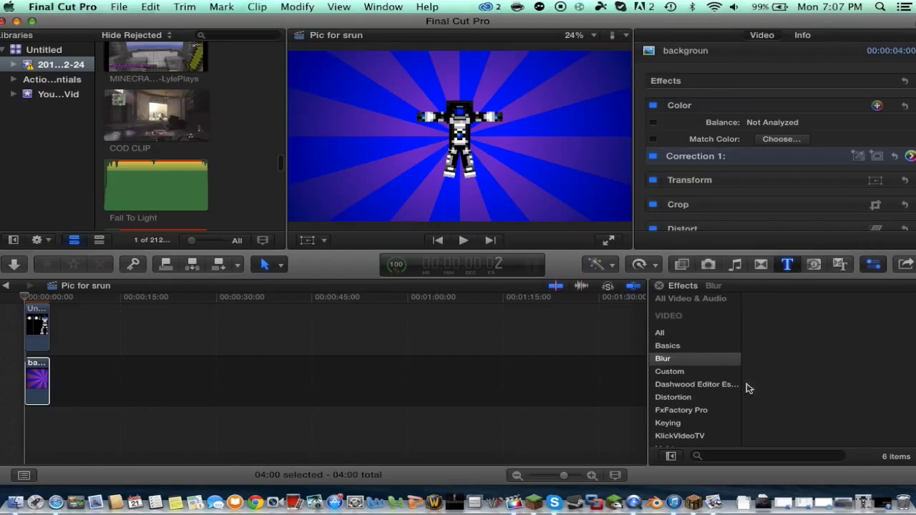
# - Add a Basic Title above the clips and move it to the top of the frame
pyautogui.click(775, 373)
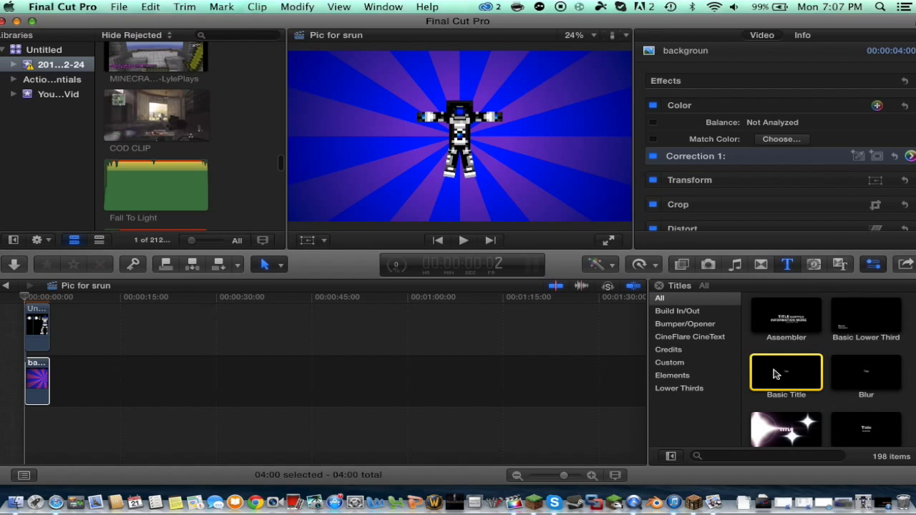
pyautogui.moveTo(775, 373); pyautogui.dragTo(21, 298)
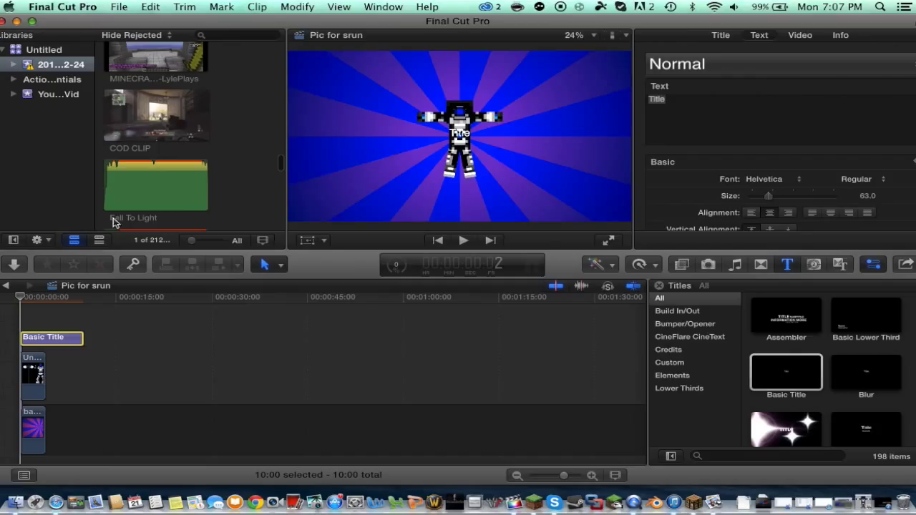
pyautogui.moveTo(465, 134); pyautogui.dragTo(465, 69)
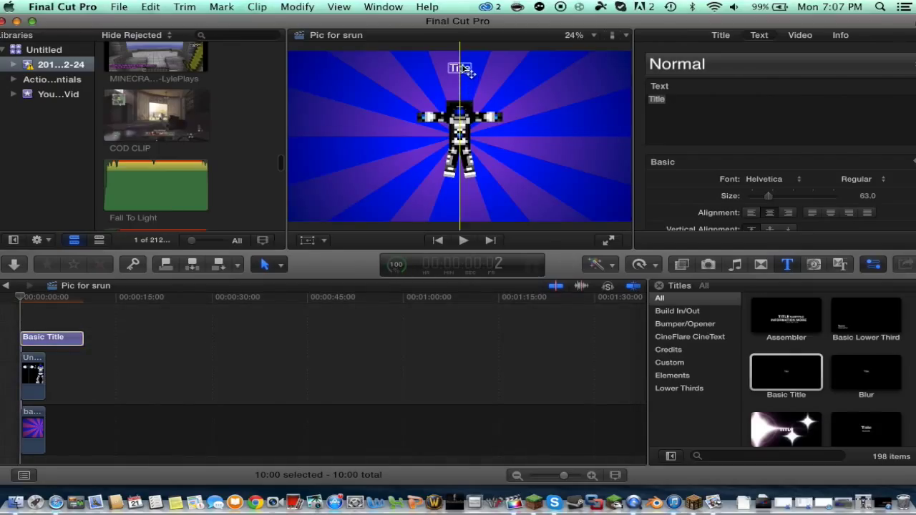
# - Replace the placeholder text with 'How To Make A Thumbnail' and enlarge it to size 158
pyautogui.click(711, 113)
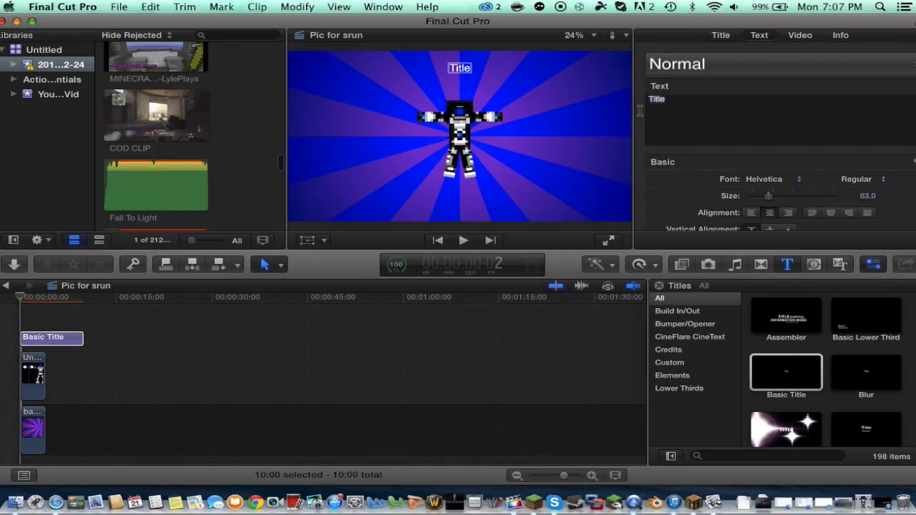
pyautogui.press('BackSpace')
pyautogui.write('How ')
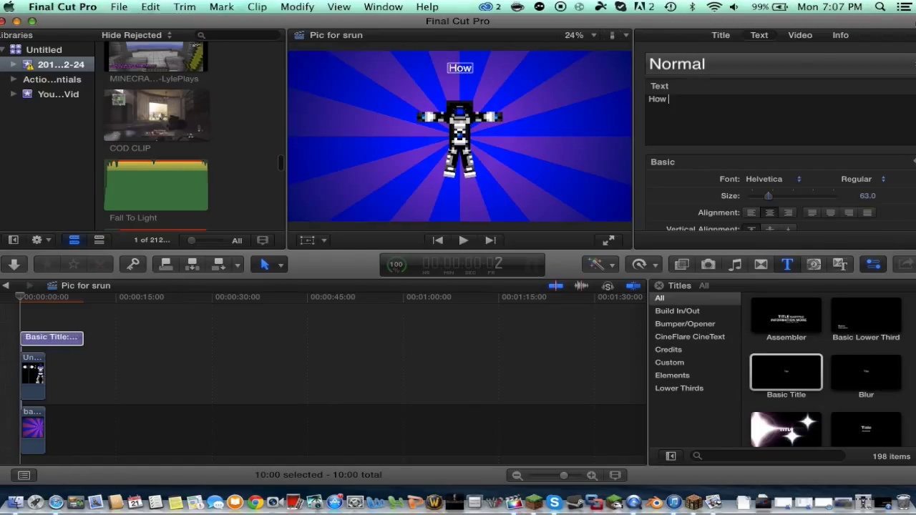
pyautogui.write('To')
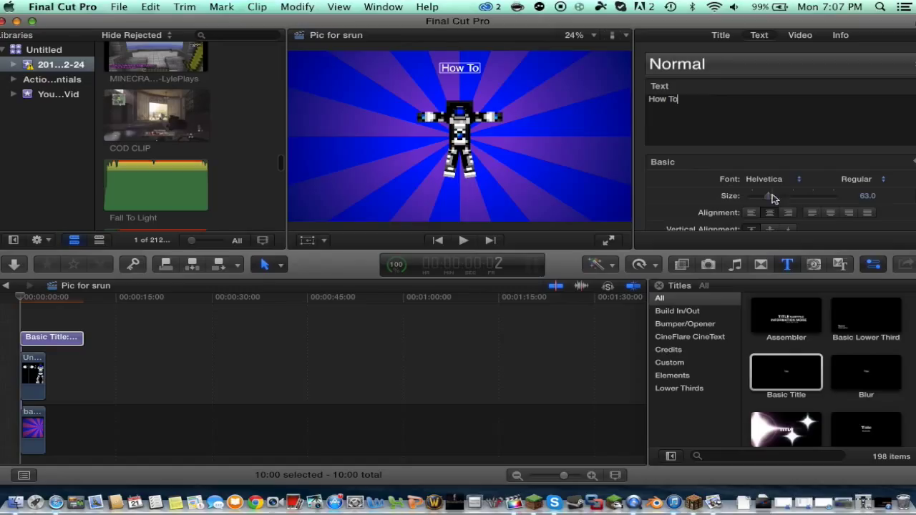
pyautogui.moveTo(789, 202); pyautogui.dragTo(798, 200)
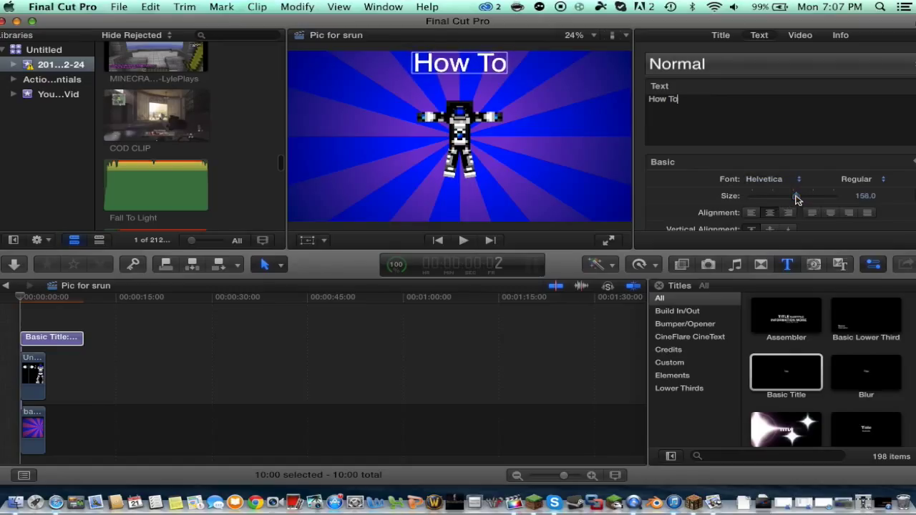
pyautogui.write('Make A')
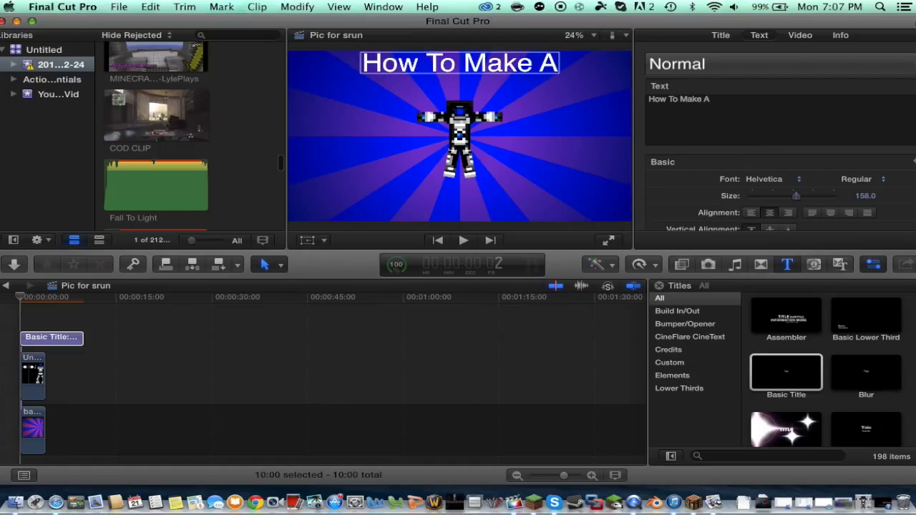
pyautogui.write(' Thu')
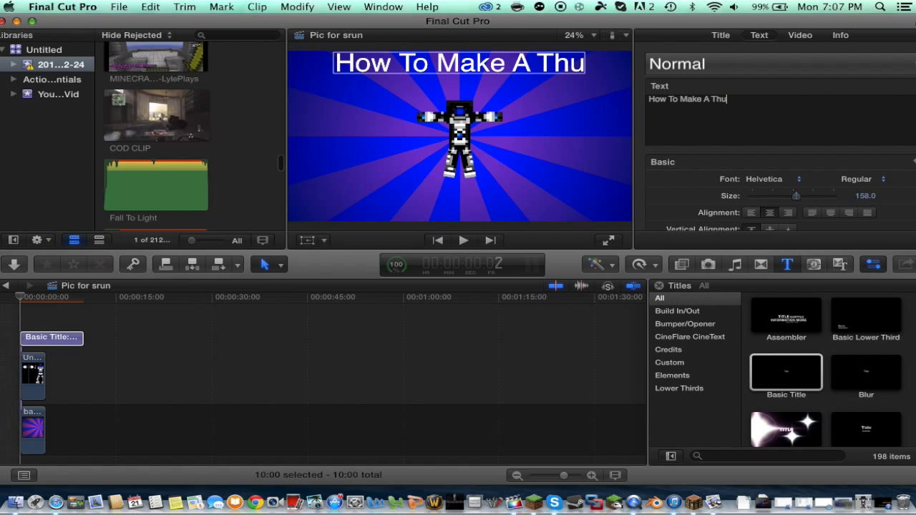
pyautogui.write('mbnail')
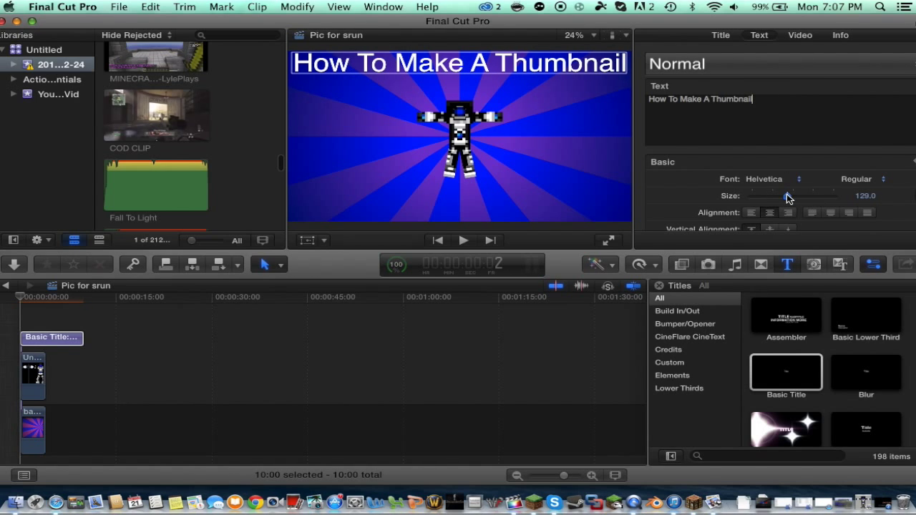
# - Set the title to size 143 in the Bauhaus 93 font
pyautogui.moveTo(789, 198); pyautogui.dragTo(792, 200)
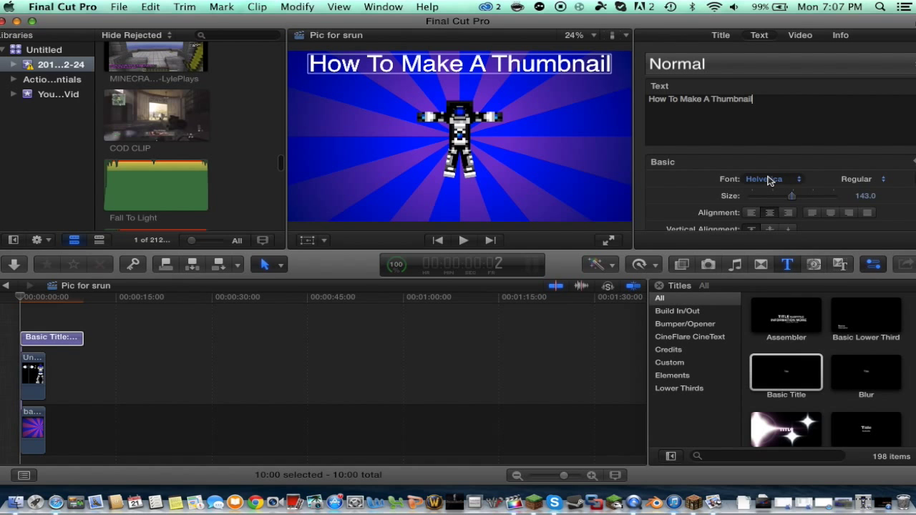
pyautogui.click(772, 180)
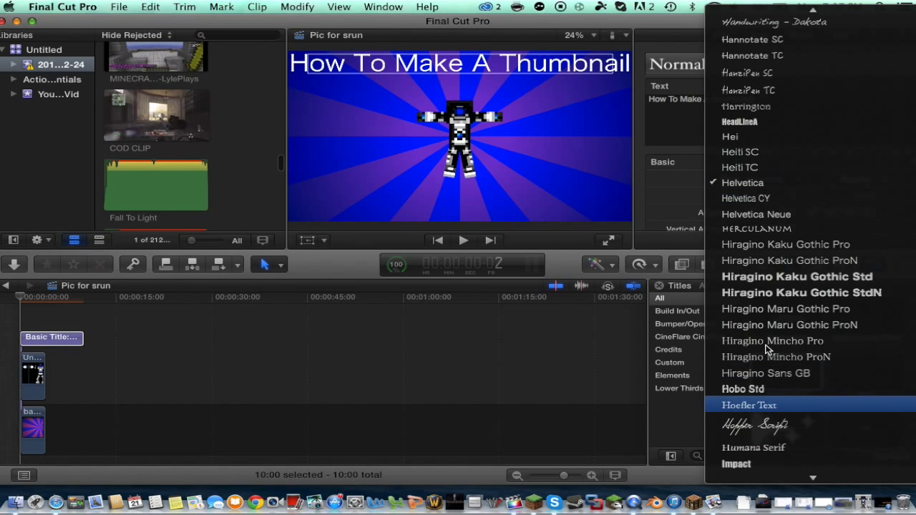
pyautogui.scroll(15, 773, 401)
pyautogui.scroll(15, 777, 126)
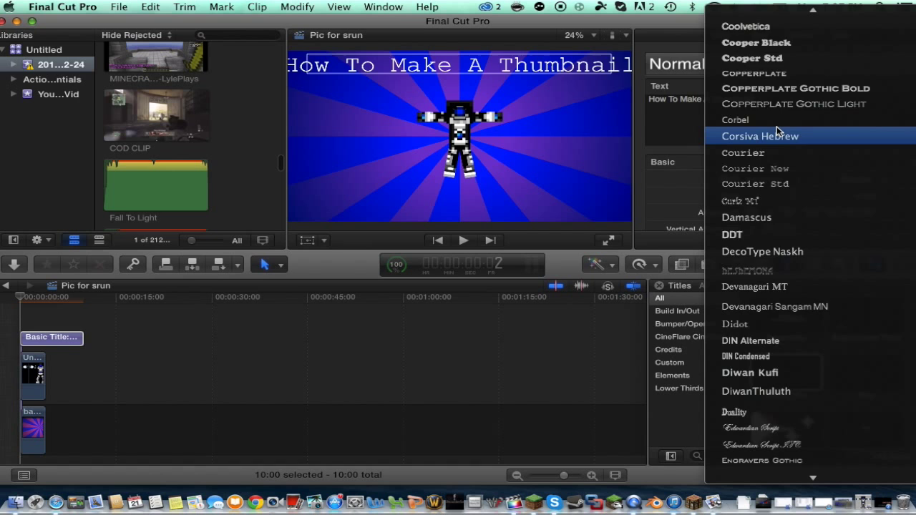
pyautogui.scroll(10, 776, 126)
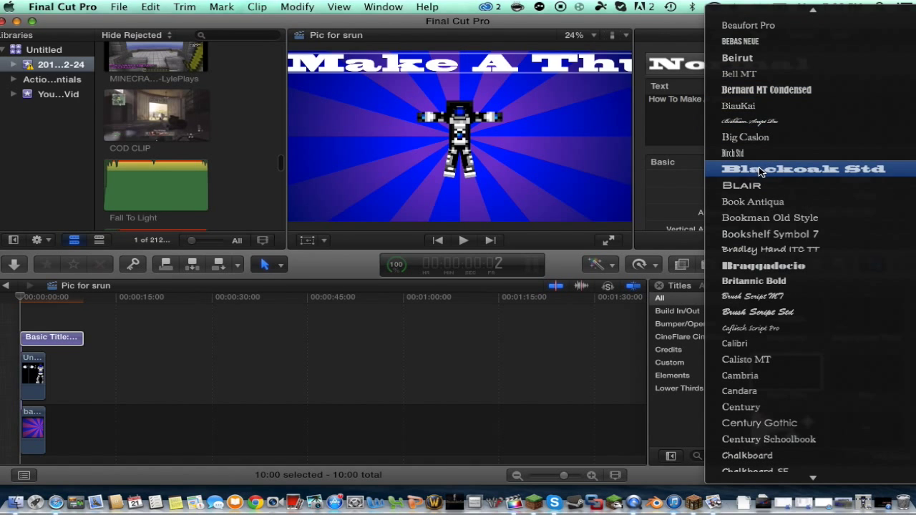
pyautogui.scroll(7, 760, 173)
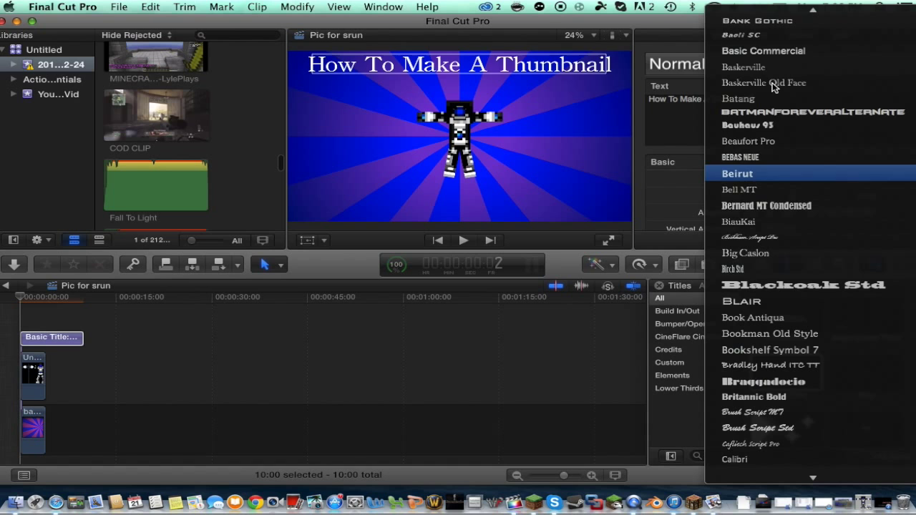
pyautogui.click(773, 127)
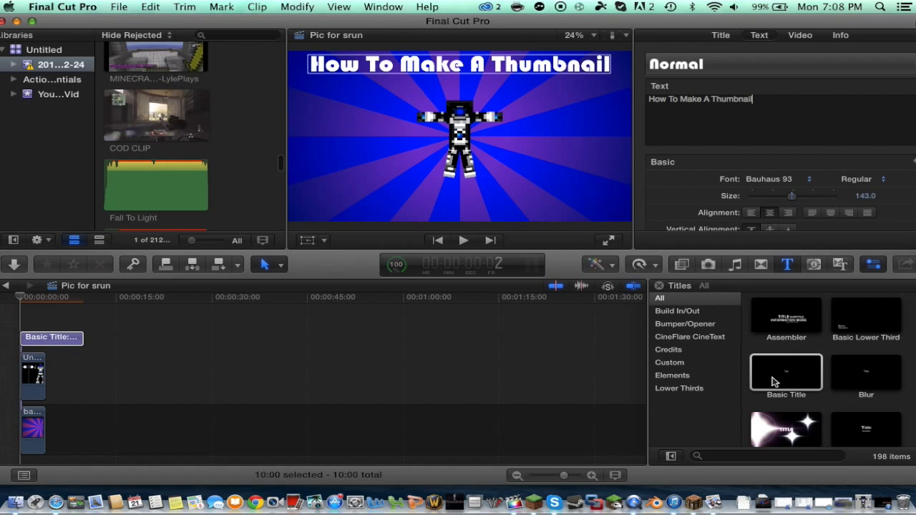
# - Add a second Basic Title below the figure reading 'Using Final Cut Pro'
pyautogui.moveTo(780, 376); pyautogui.dragTo(16, 318)
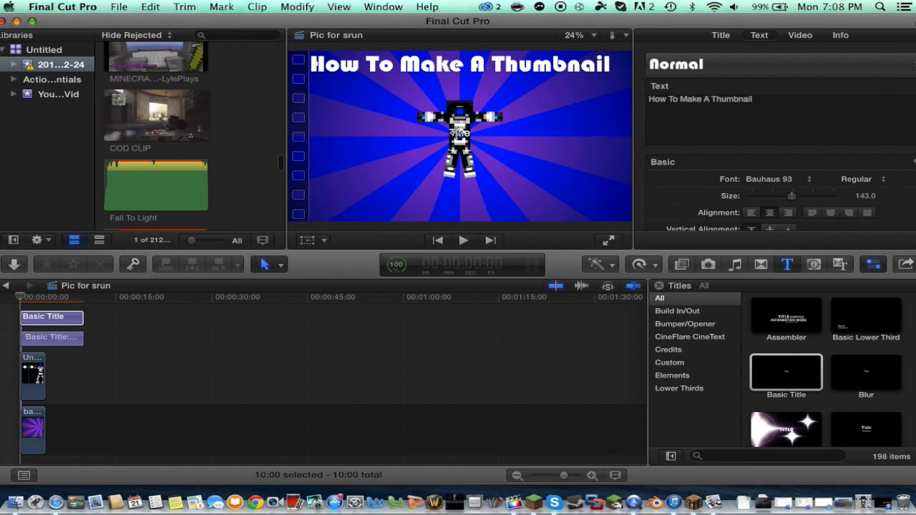
pyautogui.click(474, 136)
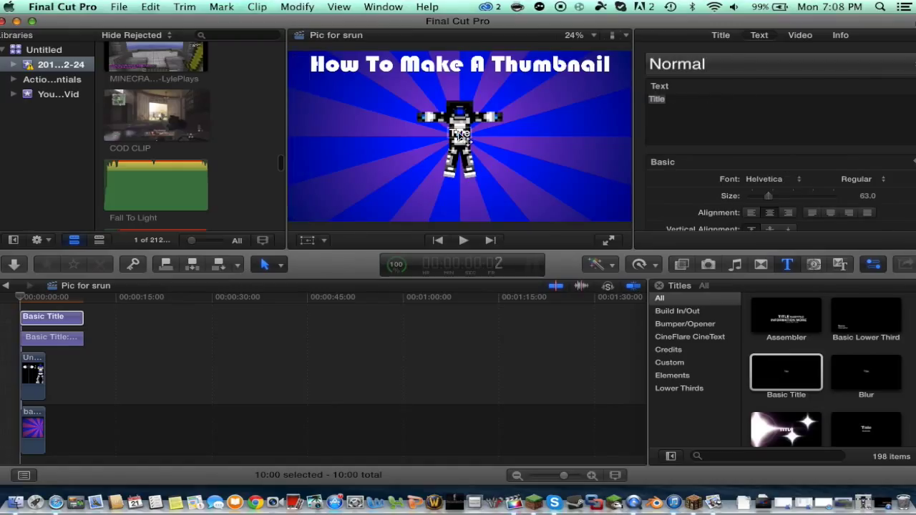
pyautogui.moveTo(462, 136); pyautogui.dragTo(467, 200)
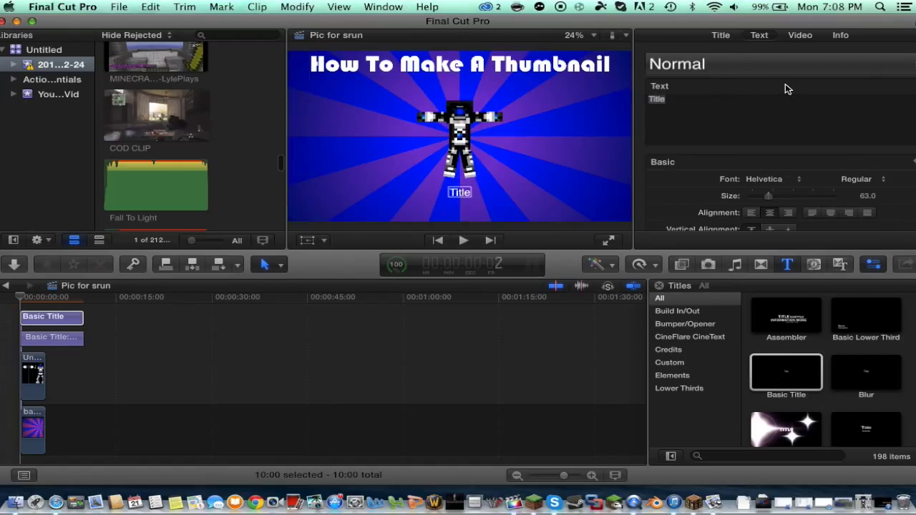
pyautogui.click(752, 104)
pyautogui.press('BackSpace')
pyautogui.press('BackSpace')
pyautogui.press('BackSpace')
pyautogui.press('BackSpace')
pyautogui.press('BackSpace')
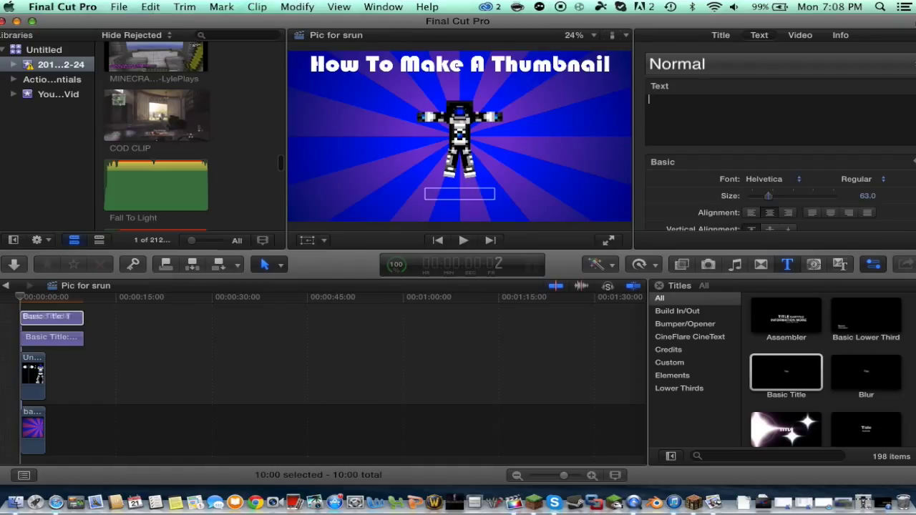
pyautogui.write('Using Fin')
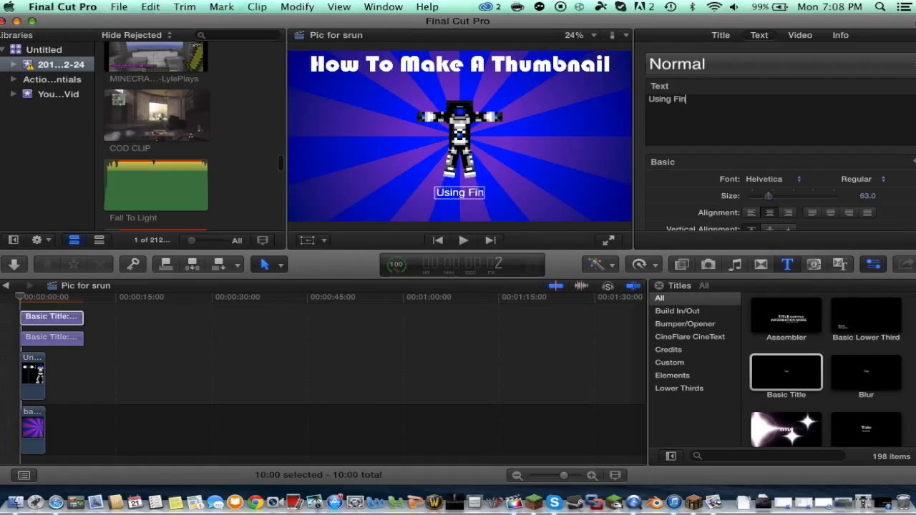
pyautogui.write('al Cut Pro')
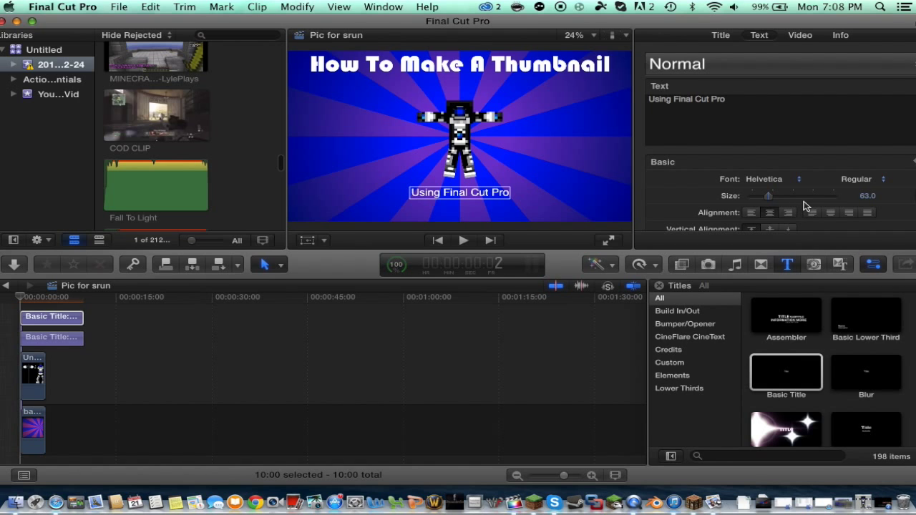
# - Set the subtitle font to BatmanForeverAlternate at size 130
pyautogui.moveTo(807, 198); pyautogui.dragTo(800, 195)
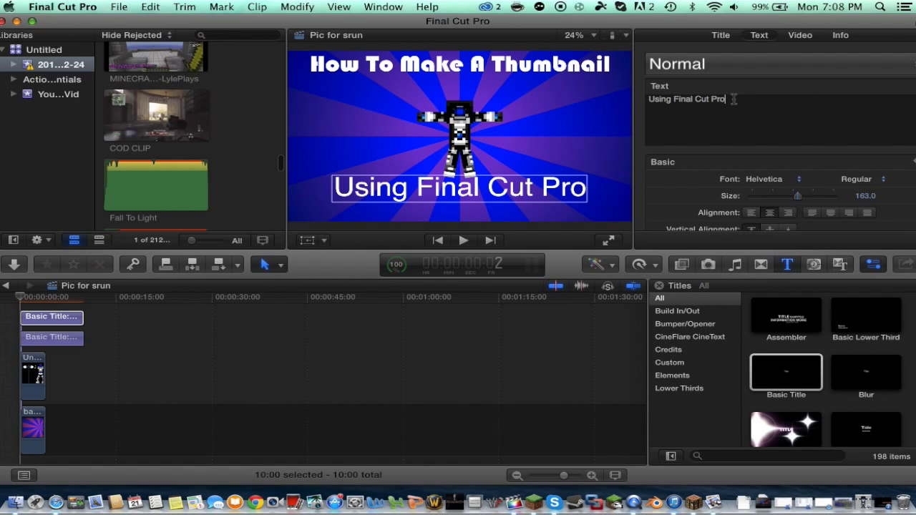
pyautogui.click(741, 71)
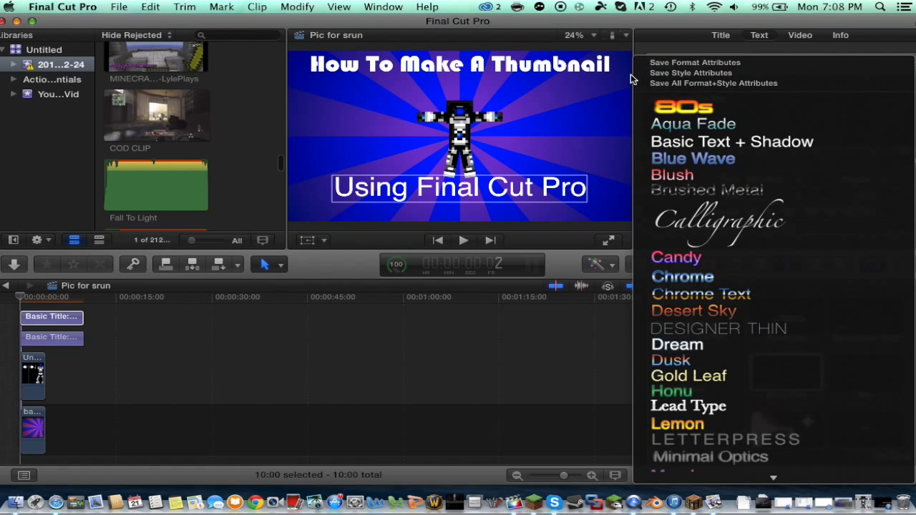
pyautogui.click(740, 177)
pyautogui.click(769, 180)
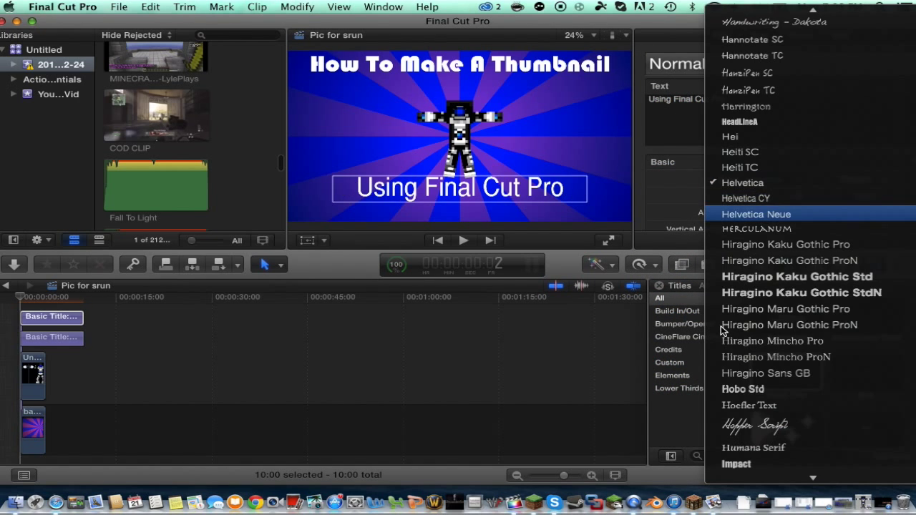
pyautogui.write('go')
pyautogui.scroll(20, 816, 187)
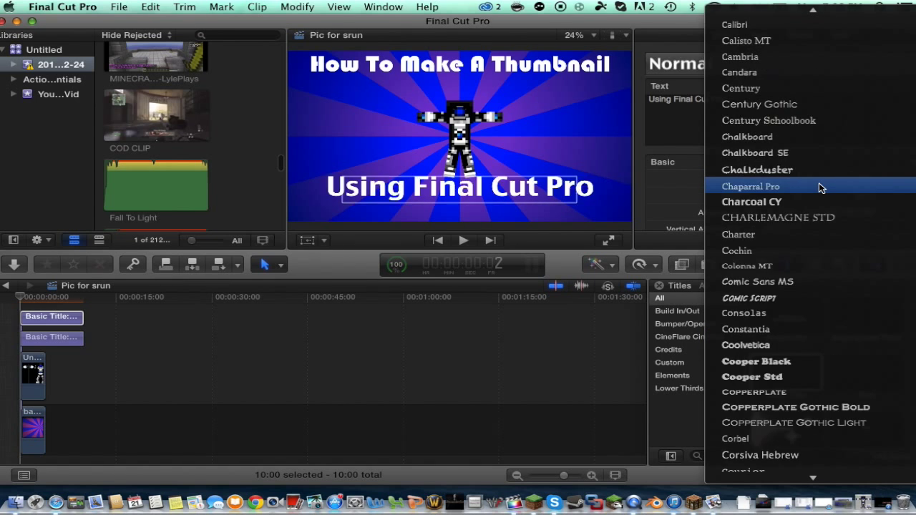
pyautogui.scroll(15, 821, 187)
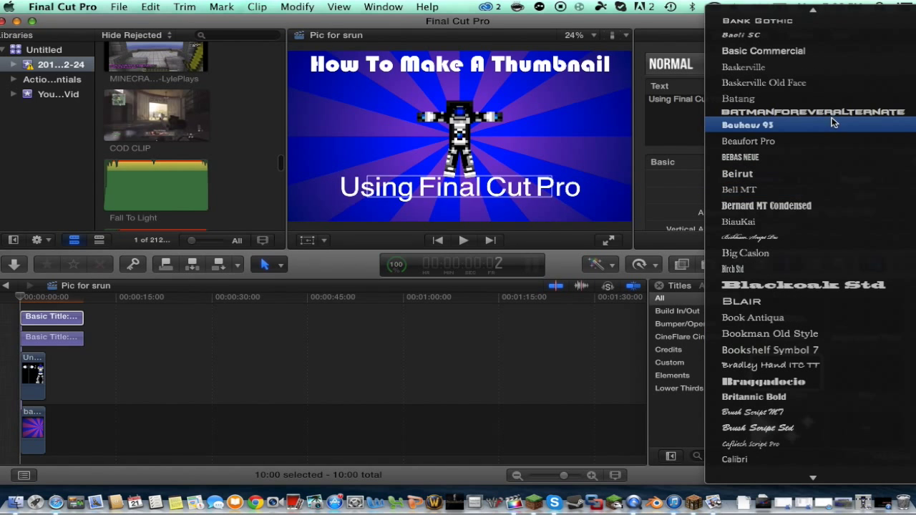
pyautogui.click(832, 115)
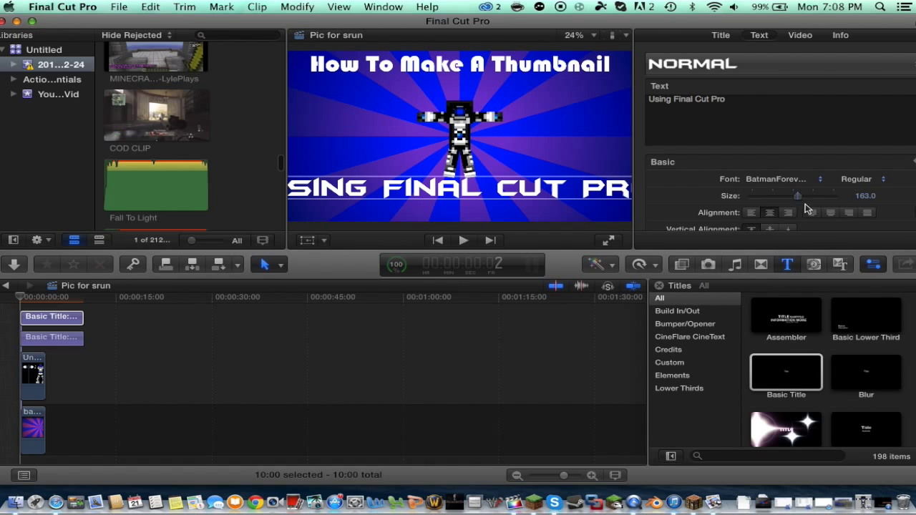
pyautogui.moveTo(797, 196); pyautogui.dragTo(788, 197)
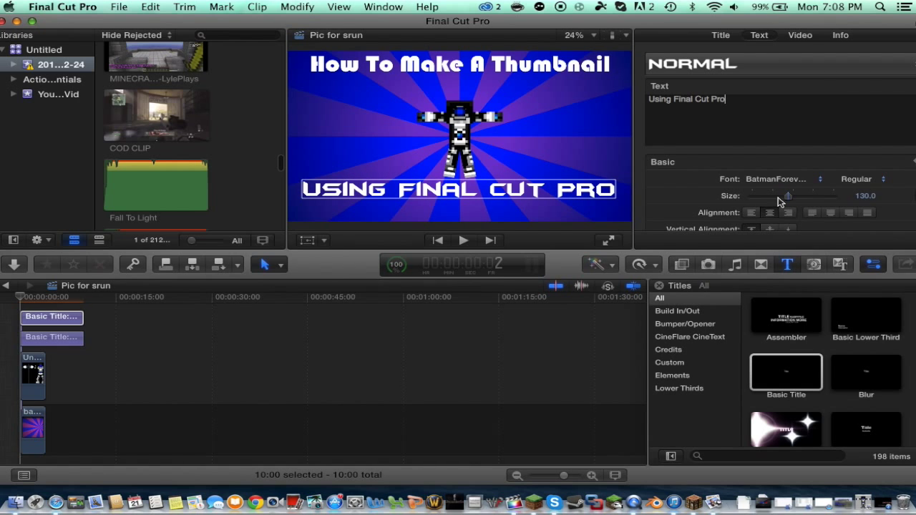
pyautogui.click(77, 317)
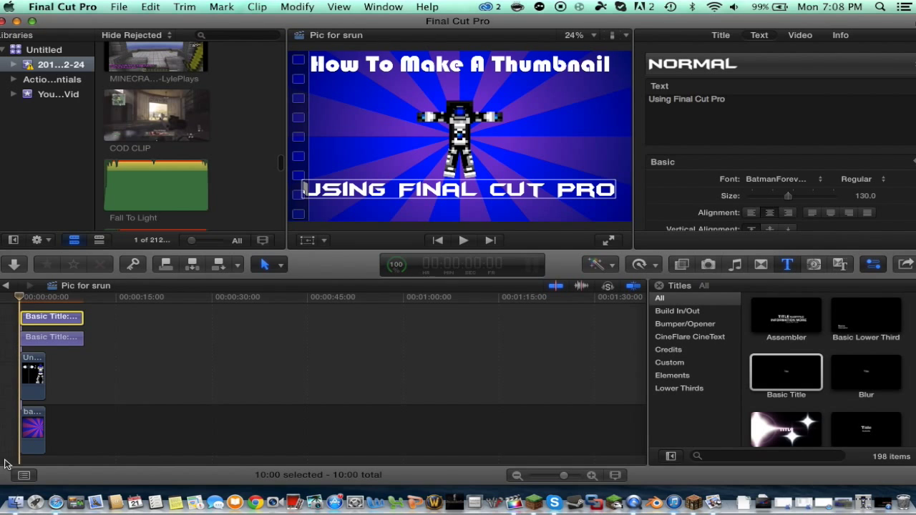
# - Apply the yellow Lemon style to the main title and shrink it to size 78 to fit the frame
pyautogui.click(26, 338)
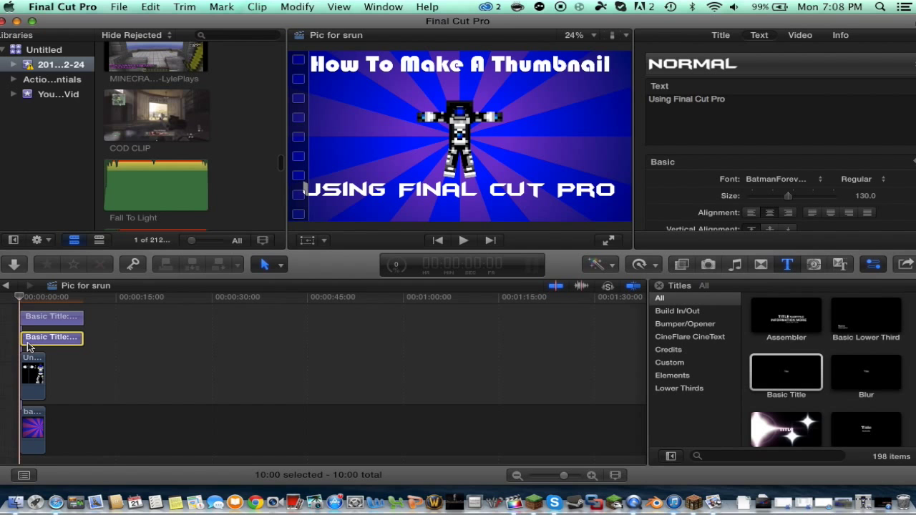
pyautogui.click(723, 67)
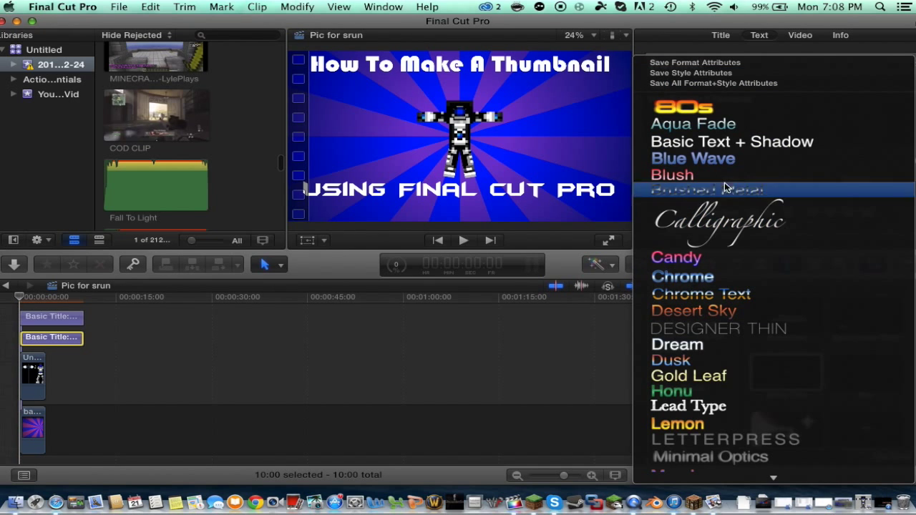
pyautogui.click(725, 107)
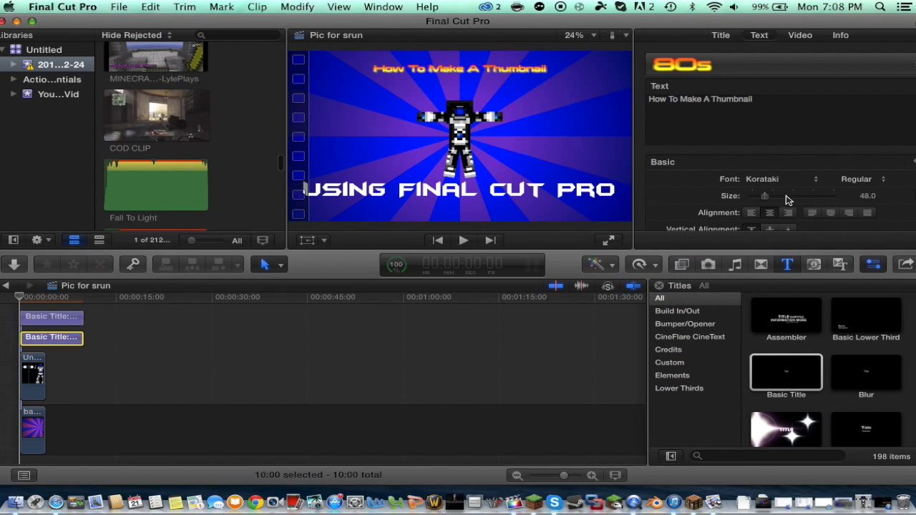
pyautogui.moveTo(780, 199); pyautogui.dragTo(774, 197)
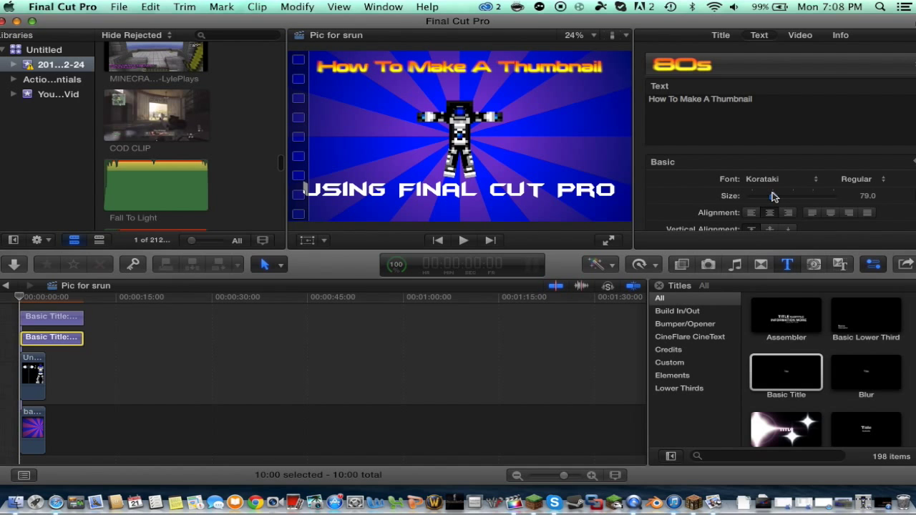
pyautogui.click(760, 72)
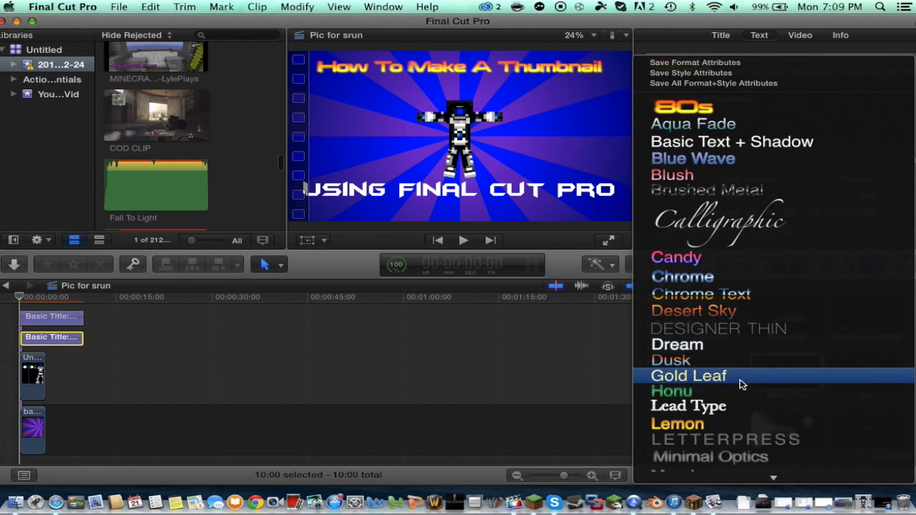
pyautogui.click(715, 418)
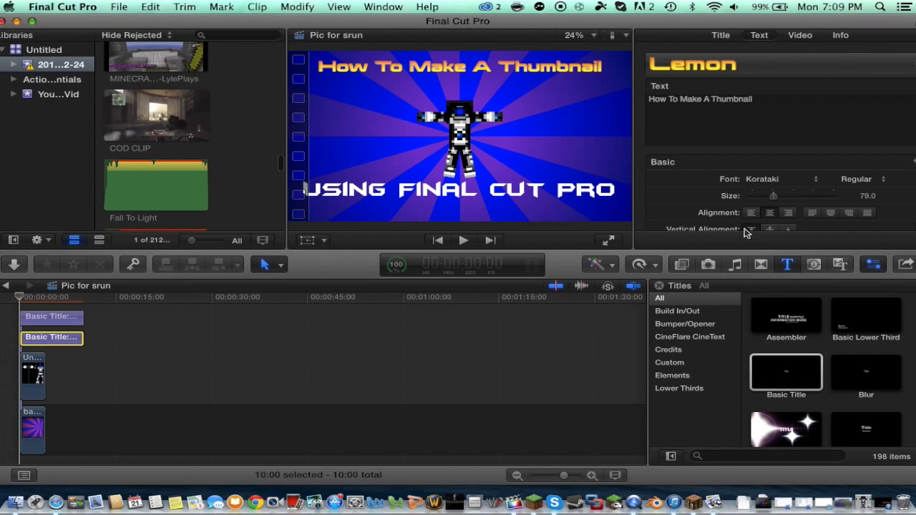
pyautogui.click(781, 195)
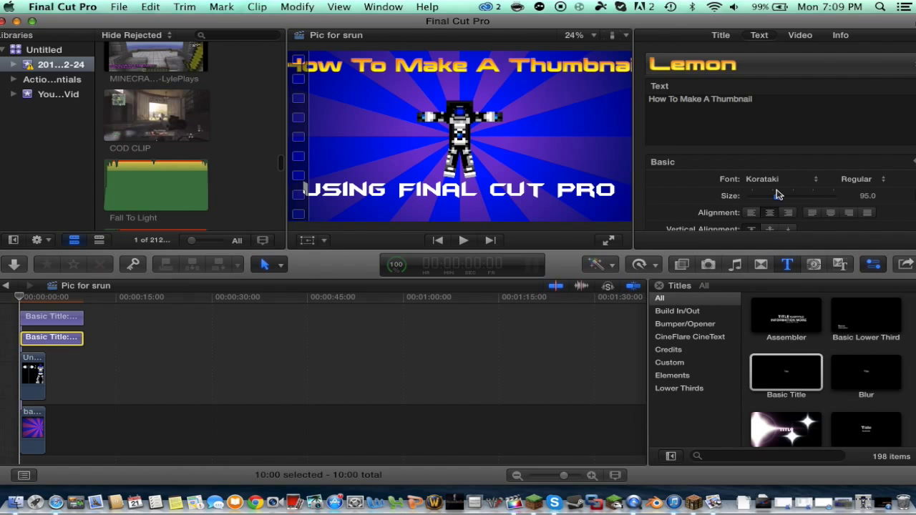
pyautogui.moveTo(778, 196); pyautogui.dragTo(773, 199)
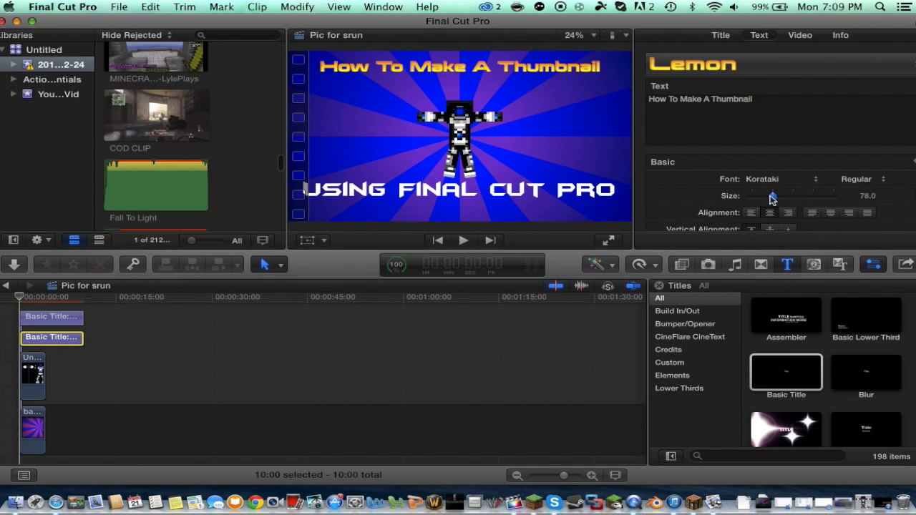
# - Give the 'Using Final Cut Pro' subtitle the Lemon style and shrink it to size 107
pyautogui.click(38, 429)
pyautogui.click(34, 338)
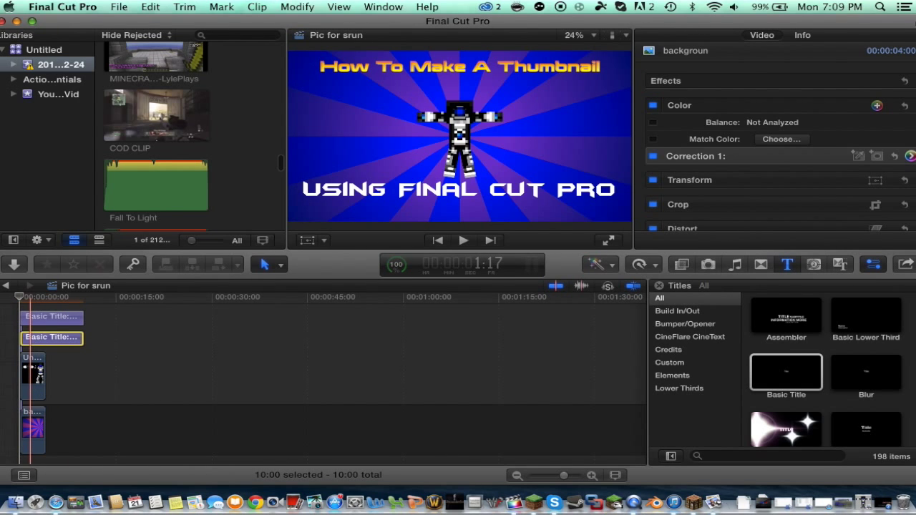
pyautogui.click(41, 316)
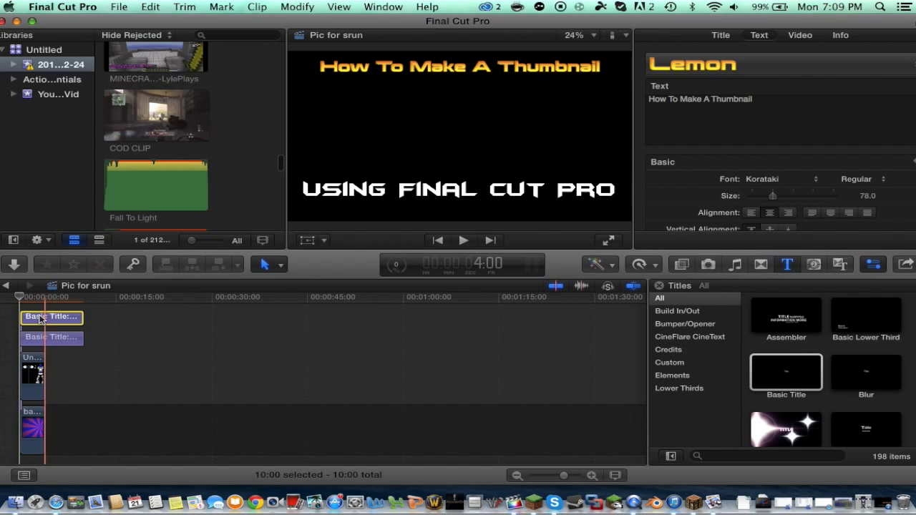
pyautogui.click(760, 61)
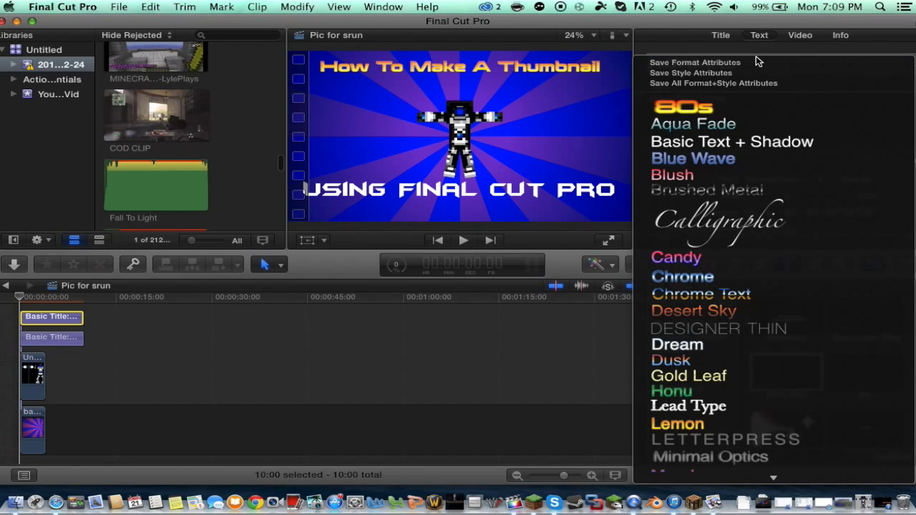
pyautogui.click(681, 426)
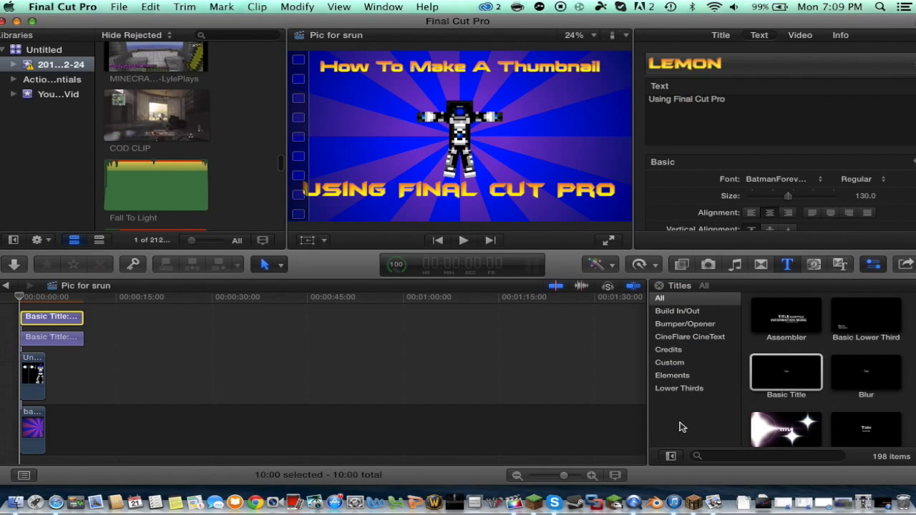
pyautogui.moveTo(786, 196)
pyautogui.mouseDown()
pyautogui.moveTo(775, 198)
pyautogui.moveTo(783, 202)
pyautogui.mouseUp()
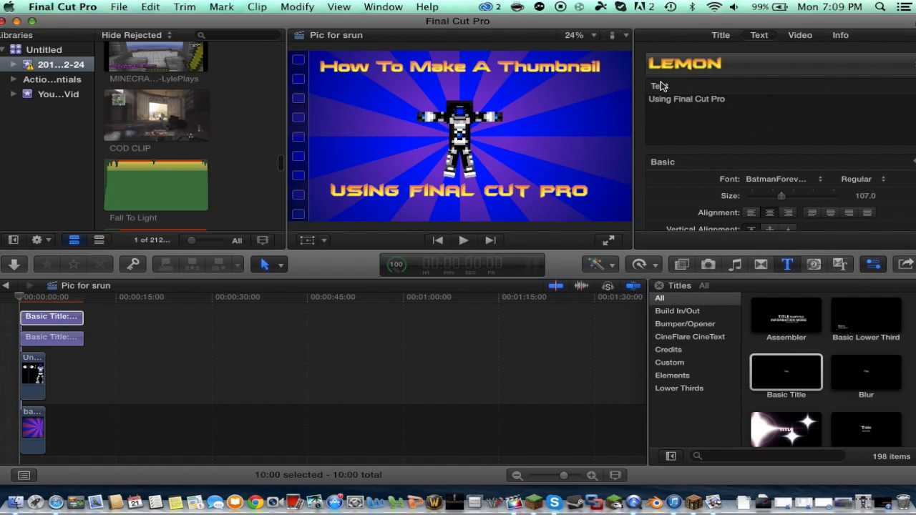
pyautogui.click(32, 319)
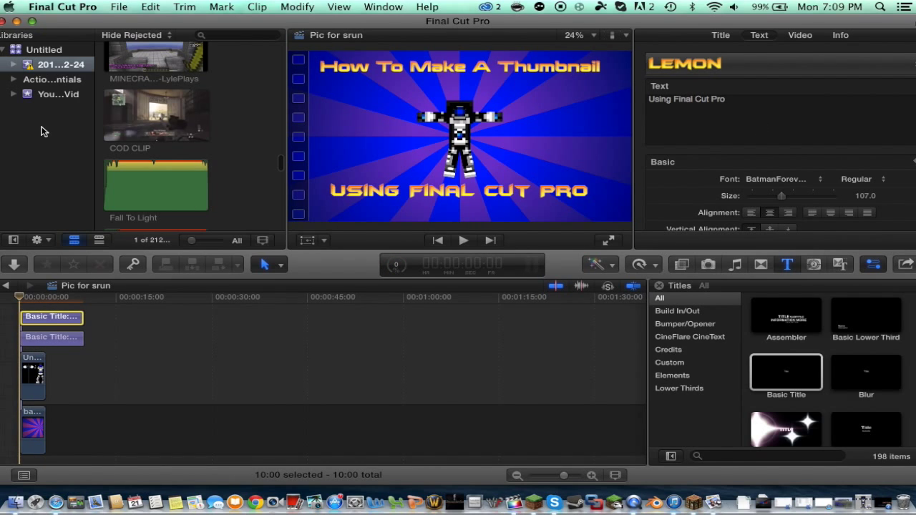
pyautogui.press('Down')
pyautogui.press('super+Down')
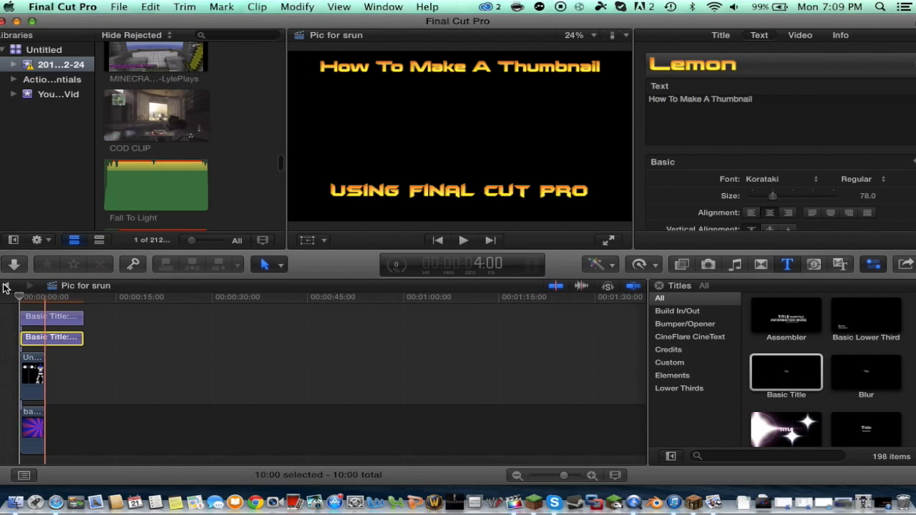
pyautogui.press('Home')
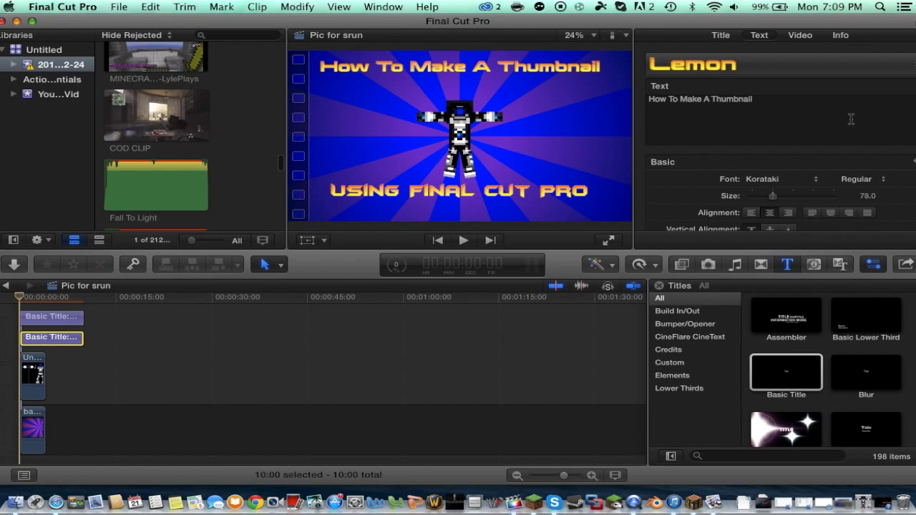
# - Split the main title into 'How To Make' and 'A Thumbnail' lines and enlarge it to size 114
pyautogui.click(812, 115)
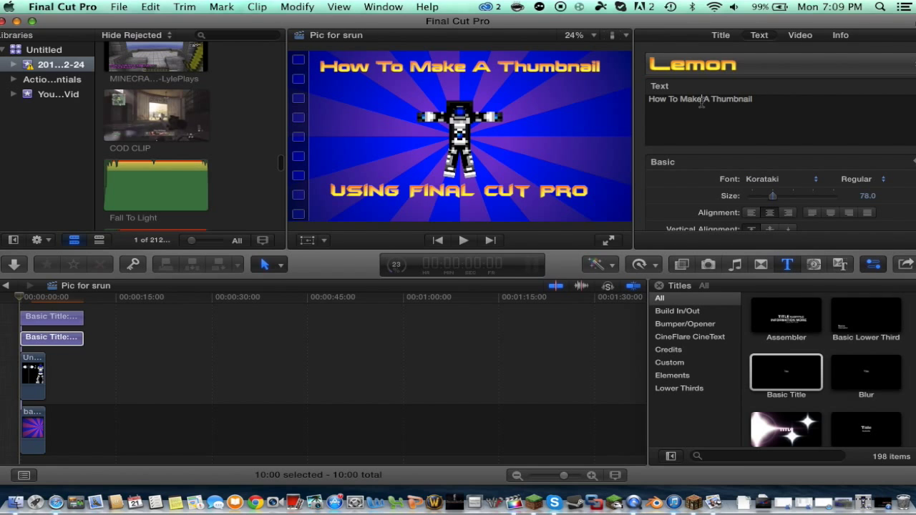
pyautogui.press('Return')
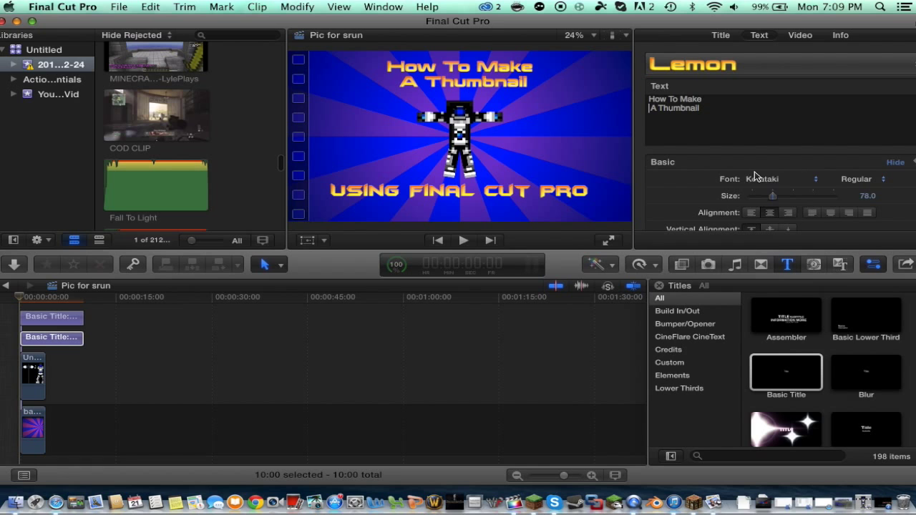
pyautogui.click(784, 198)
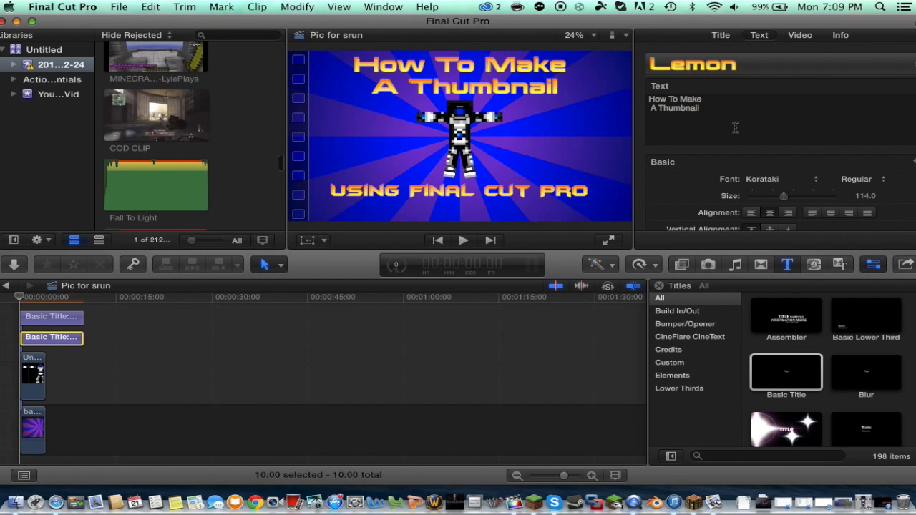
pyautogui.click(682, 265)
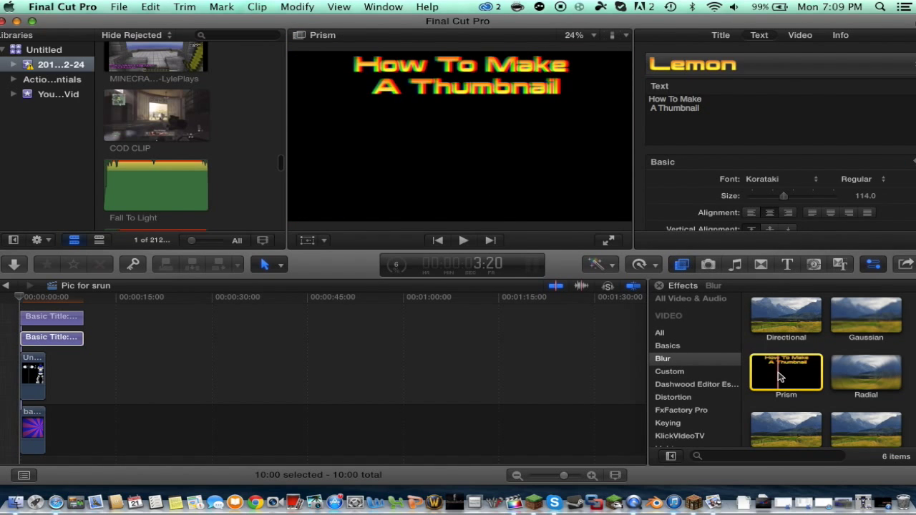
# - Apply the Blur > Prism effect to the main title and set its Amount to 14
pyautogui.moveTo(786, 371); pyautogui.dragTo(56, 341)
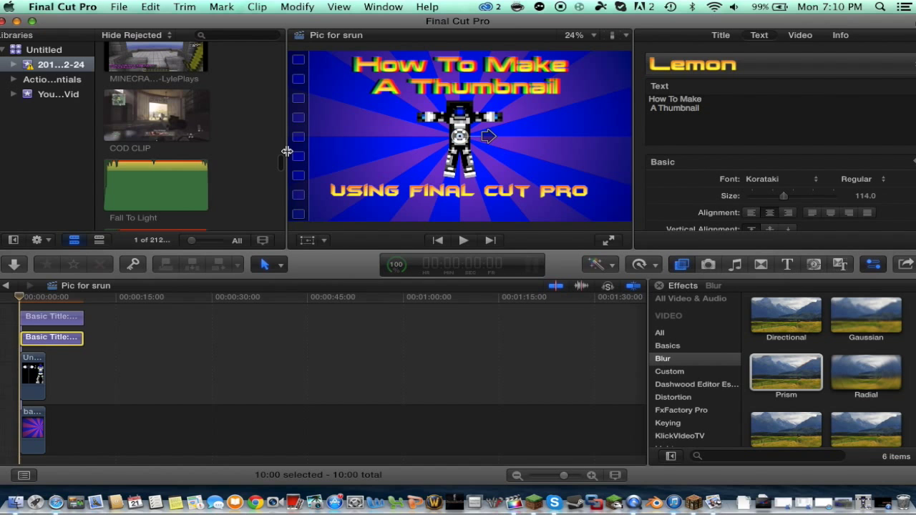
pyautogui.click(801, 36)
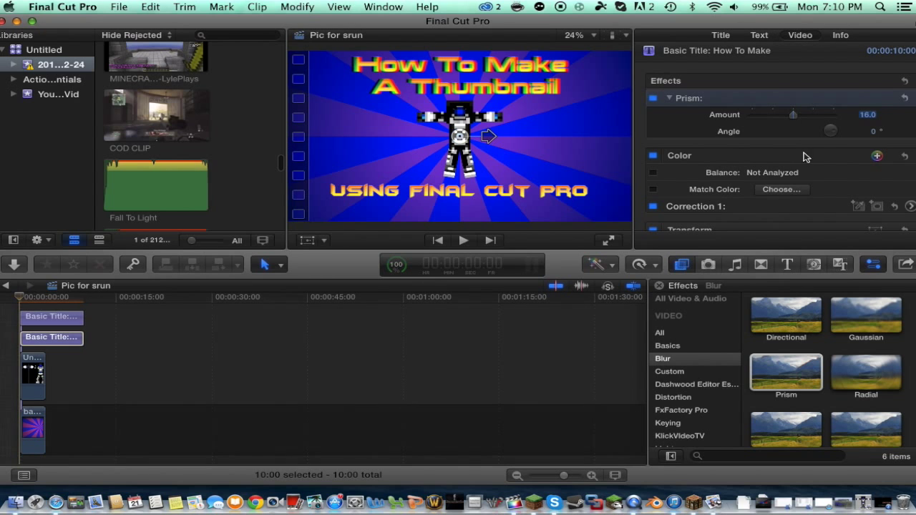
pyautogui.moveTo(775, 118)
pyautogui.mouseDown()
pyautogui.moveTo(752, 114)
pyautogui.moveTo(753, 123)
pyautogui.moveTo(791, 118)
pyautogui.mouseUp()
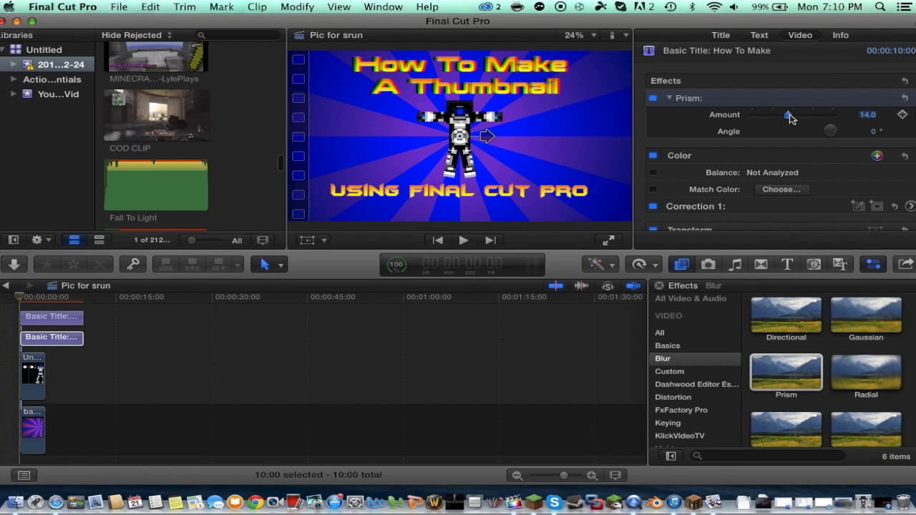
pyautogui.scroll(-2, 819, 421)
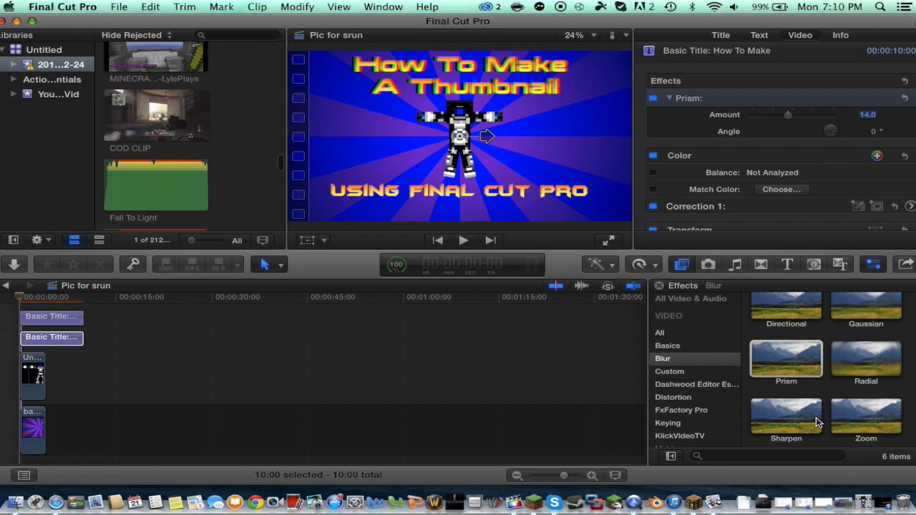
pyautogui.scroll(1, 818, 421)
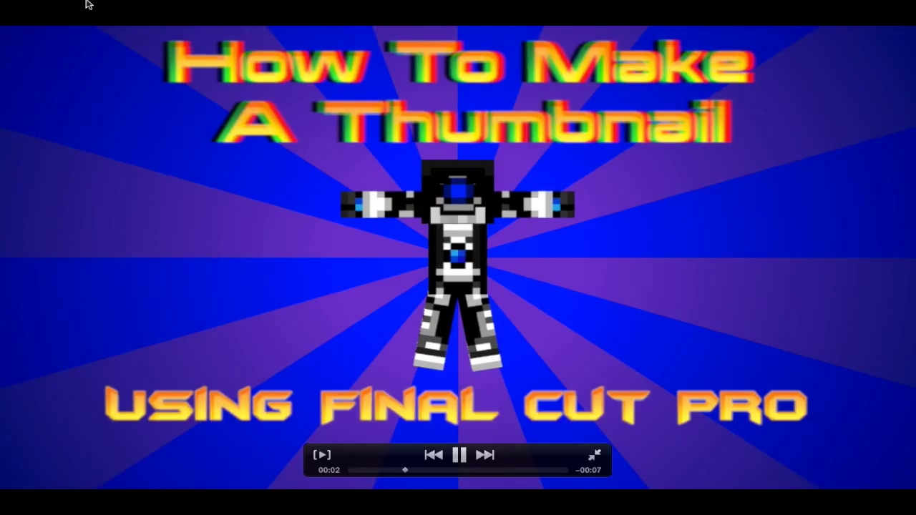
# - Pause the full-screen thumbnail preview, rewind to the start, and pause again near 00:02
pyautogui.click(461, 456)
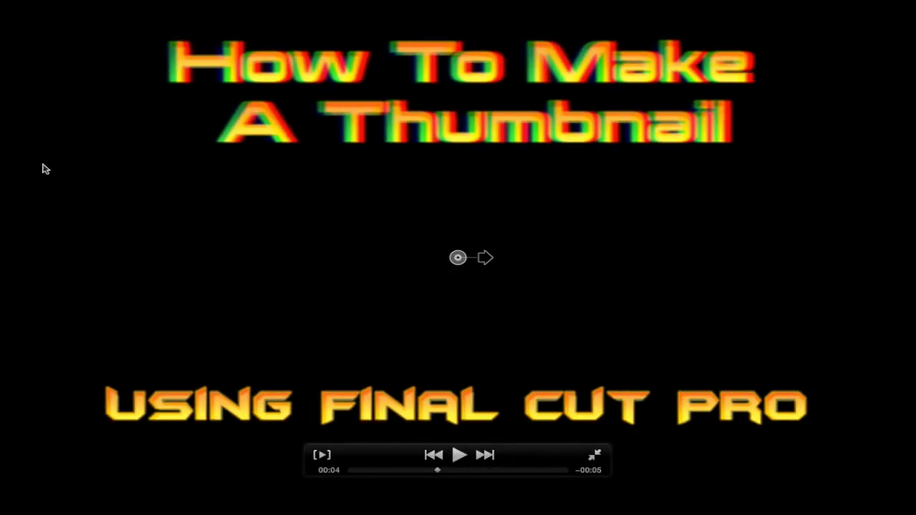
pyautogui.click(361, 470)
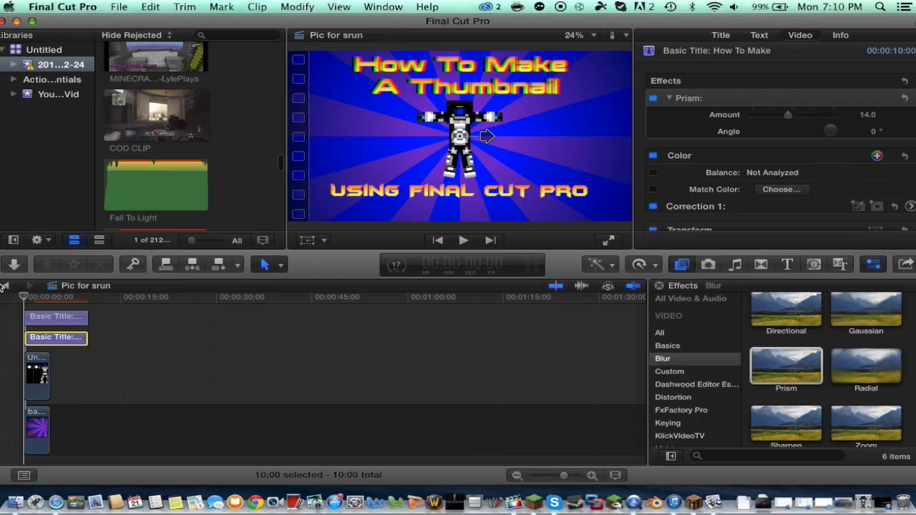
pyautogui.click(24, 307)
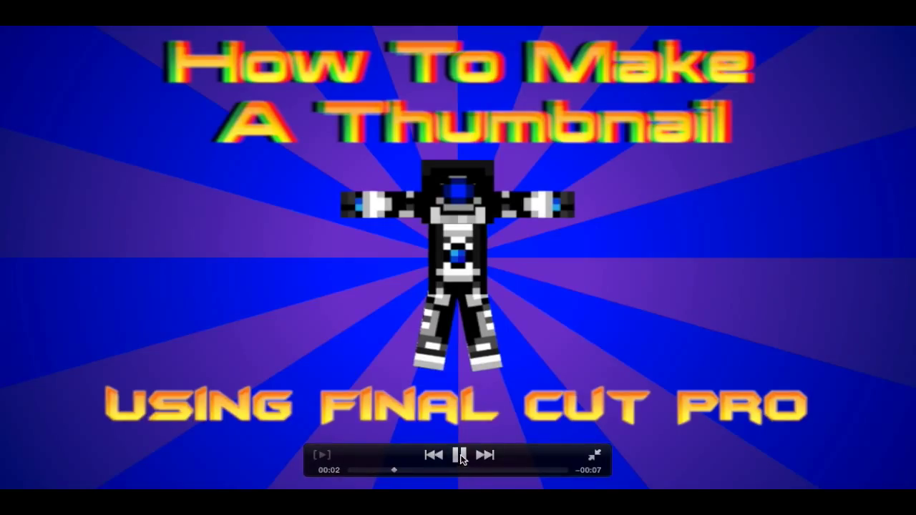
pyautogui.click(459, 456)
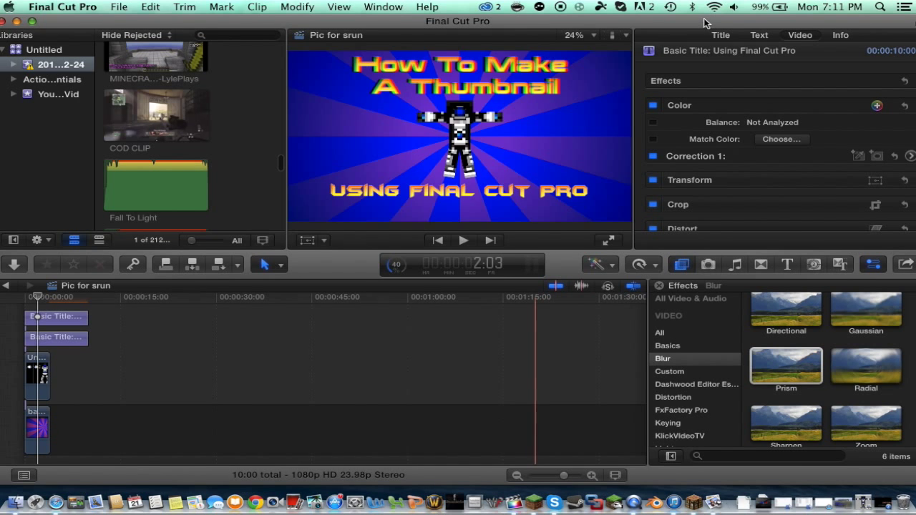
# - Shift the Final Cut Pro editing window slightly to the right by its title bar
pyautogui.moveTo(705, 23); pyautogui.dragTo(713, 5)
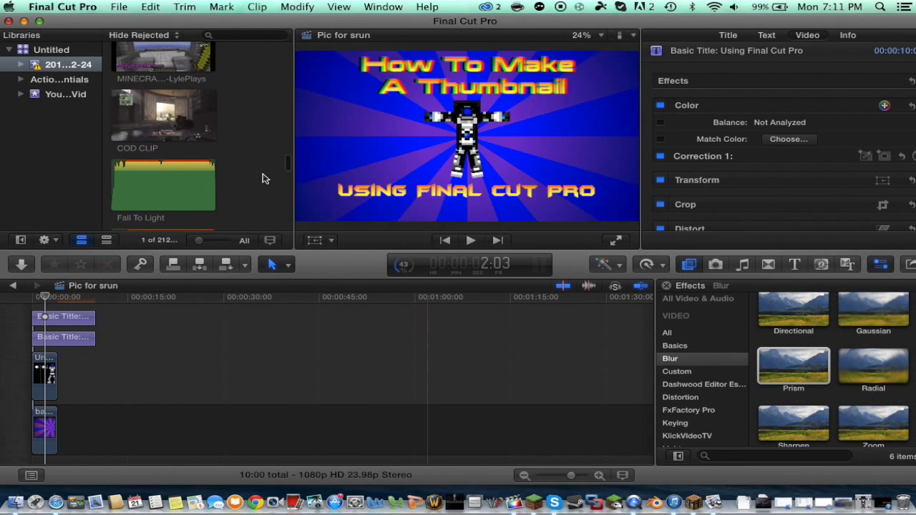